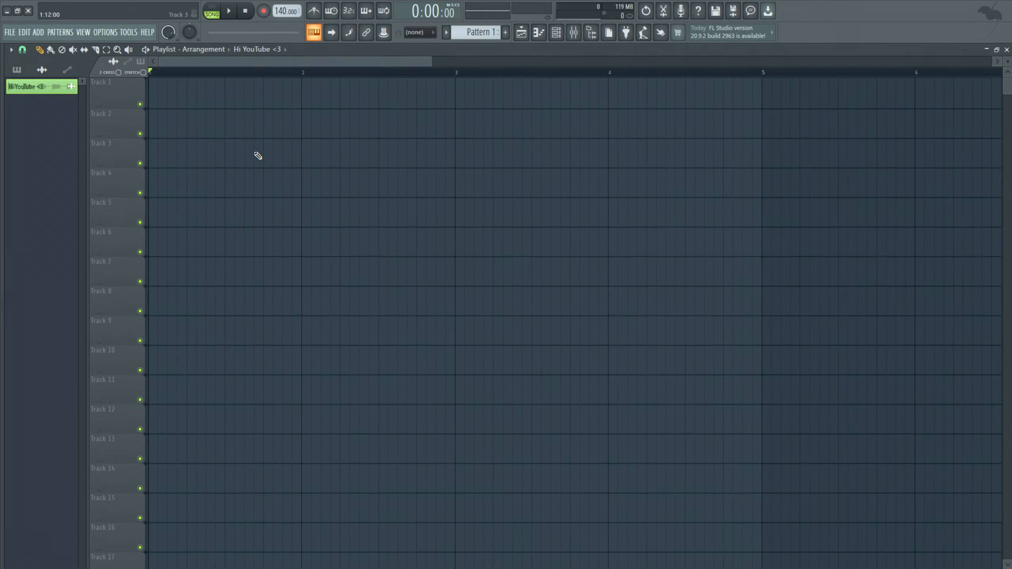
# Place the Hi YouTube <3 audio clip at the start of Track 1 and play it back.
pyautogui.moveTo(28, 88); pyautogui.dragTo(165, 90)
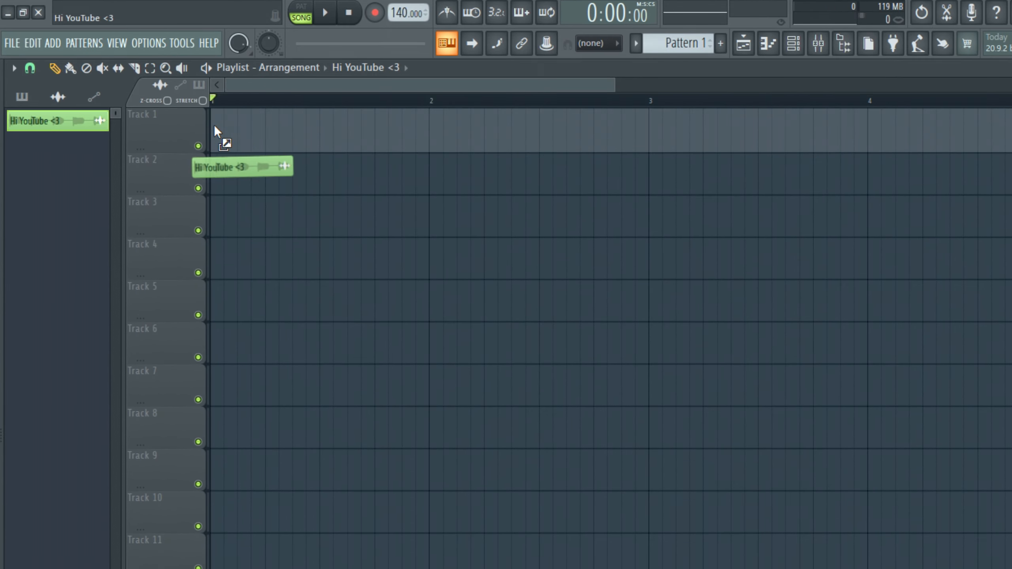
pyautogui.moveTo(214, 126); pyautogui.dragTo(215, 127)
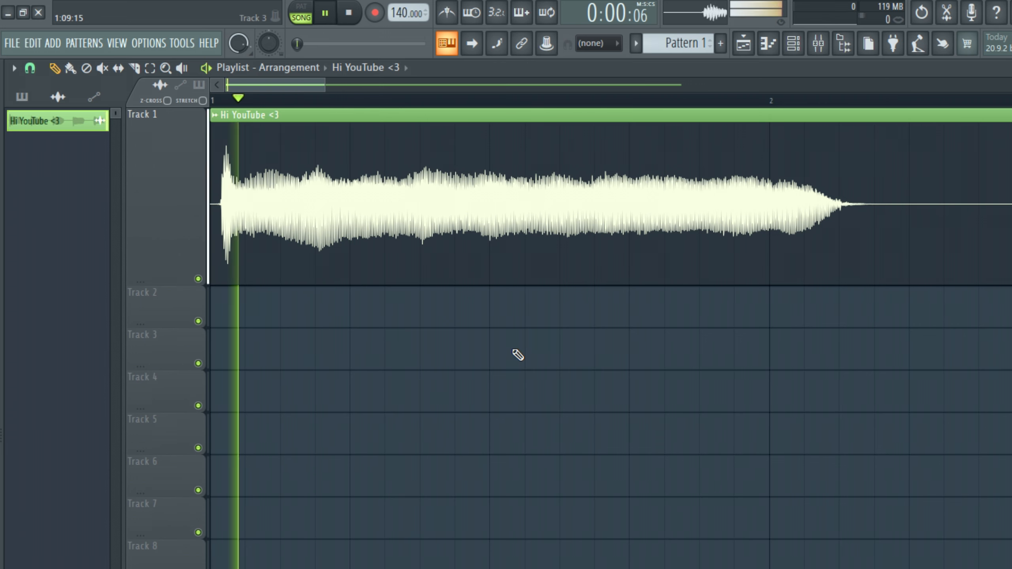
pyautogui.scroll(-4, 525, 347)
pyautogui.click(855, 101)
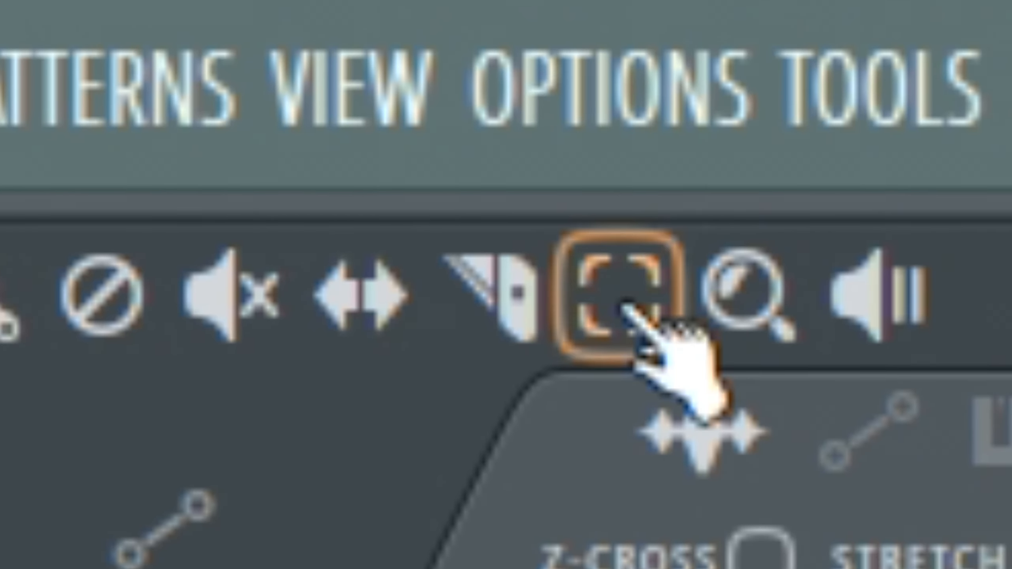
# Slice the Hi YouTube <3 clip at its first note, delete the silence before it, and move the rest to bar 1.
pyautogui.click(489, 253)
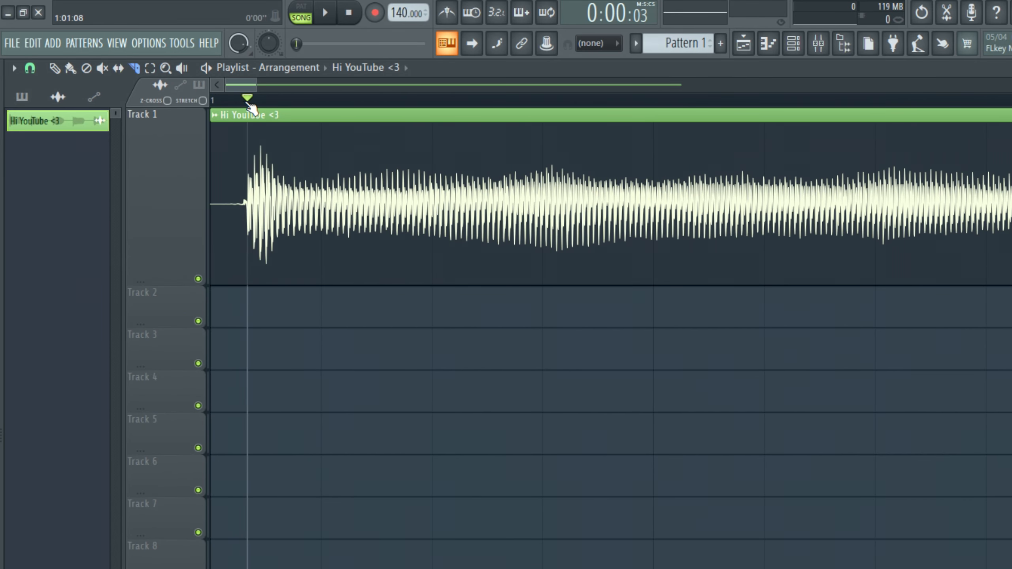
pyautogui.moveTo(238, 101); pyautogui.dragTo(381, 112)
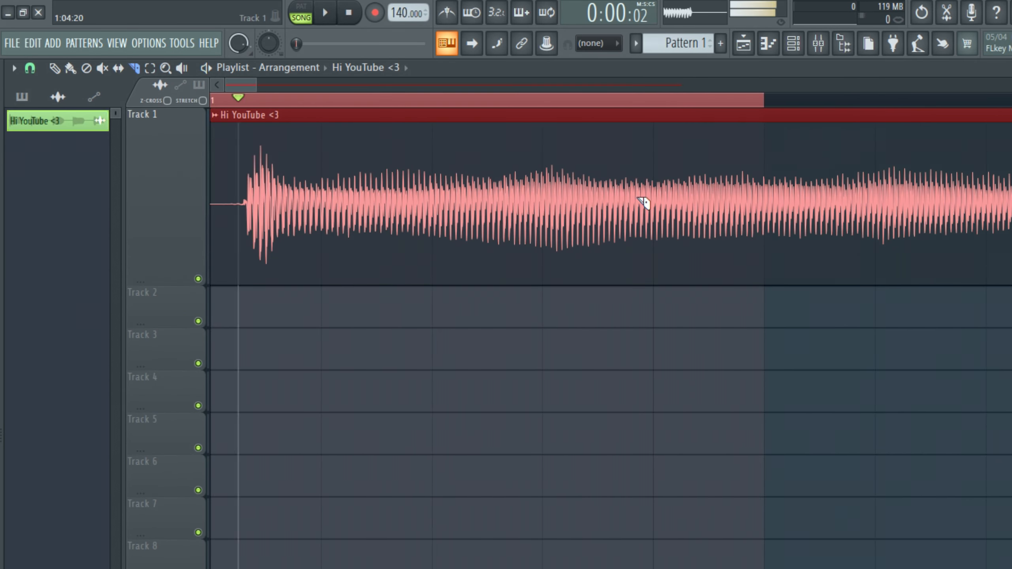
pyautogui.doubleClick(244, 105)
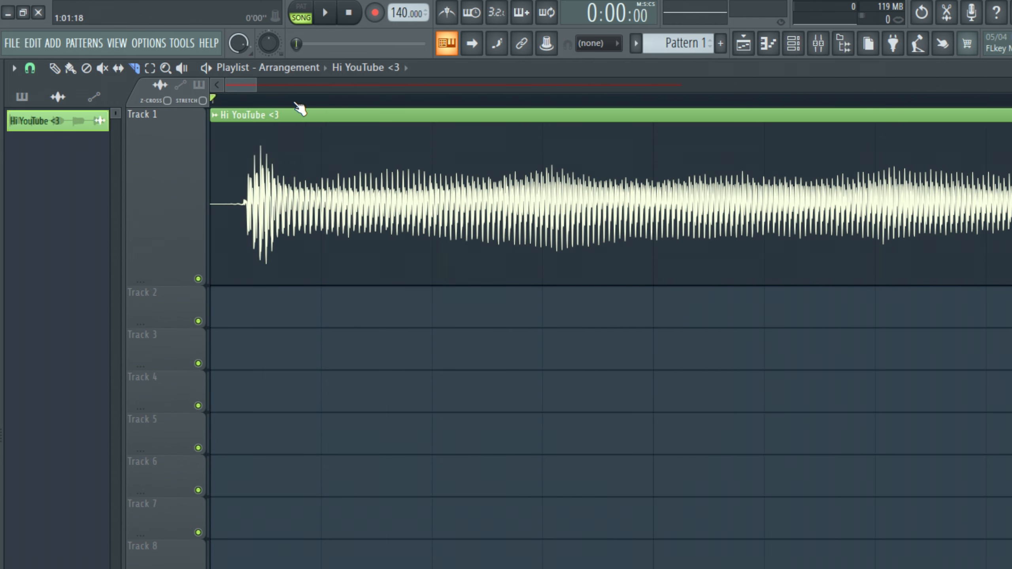
pyautogui.moveTo(295, 103); pyautogui.dragTo(238, 107)
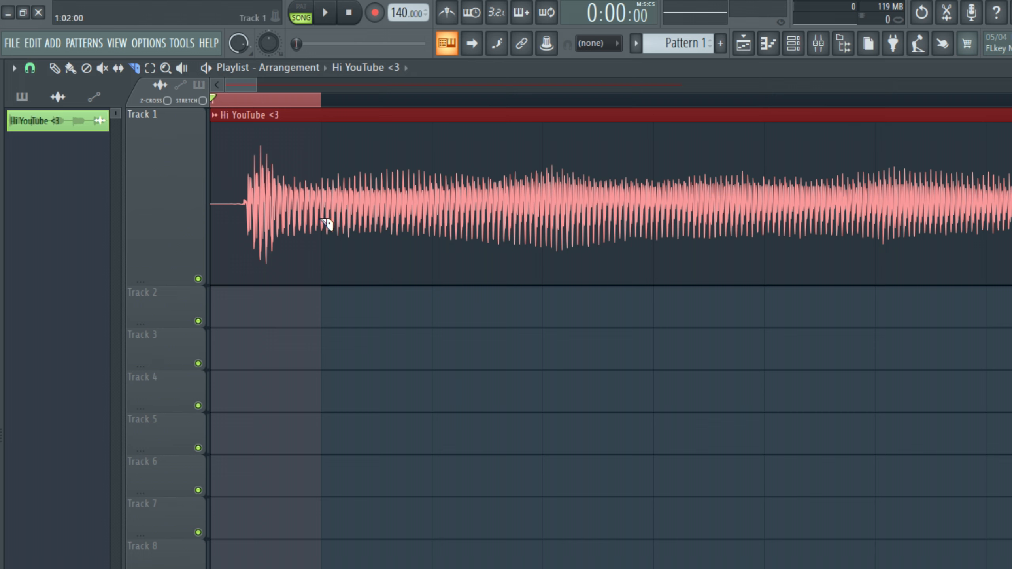
pyautogui.doubleClick(231, 104)
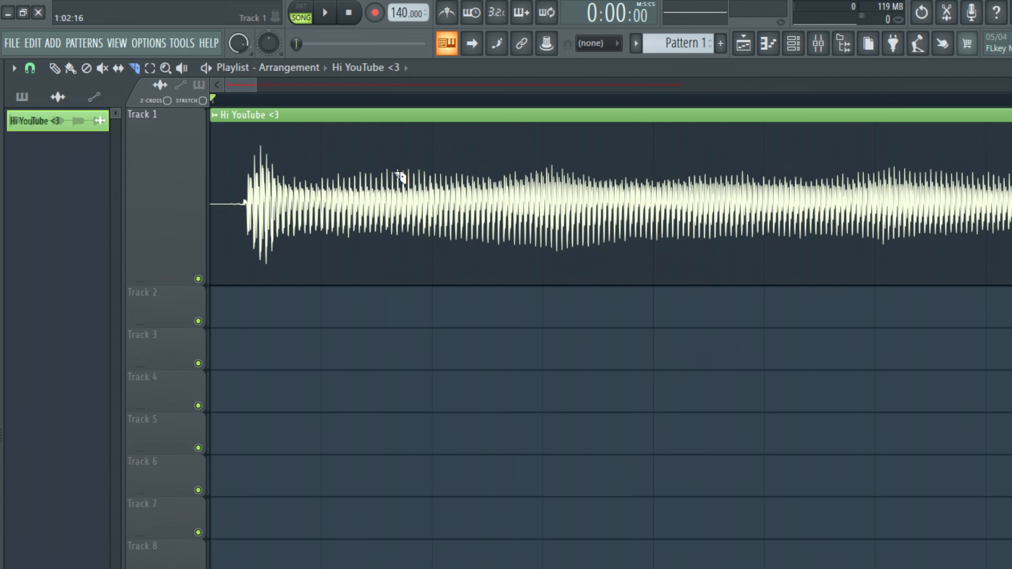
pyautogui.rightClick(337, 190)
pyautogui.moveTo(456, 206); pyautogui.dragTo(314, 208)
# Cut out the silence between the first and second notes, leaving only a short gap between the two clips.
pyautogui.press('space')
pyautogui.scroll(-4, 384, 260)
pyautogui.press('space')
pyautogui.scroll(-1, 441, 257)
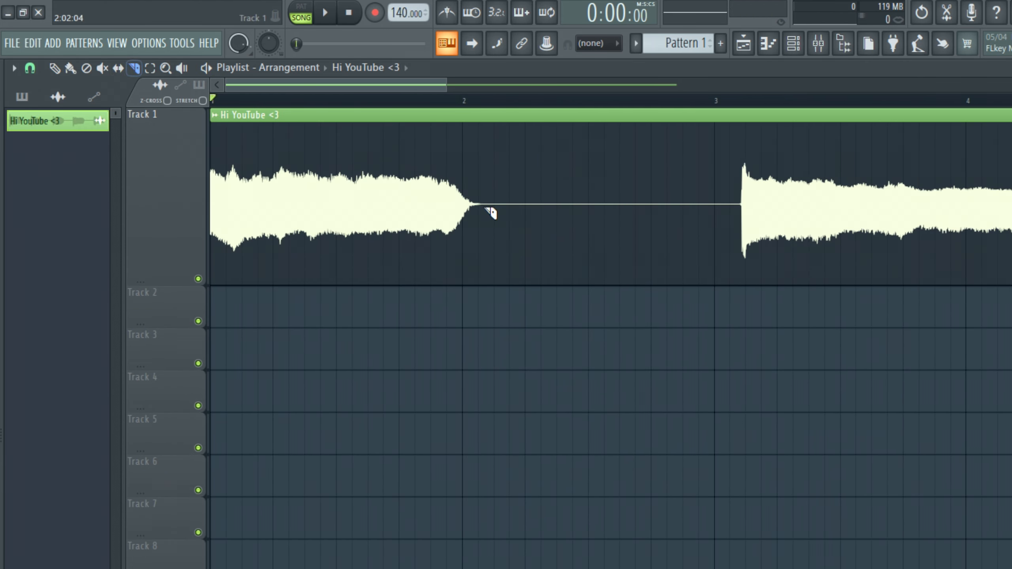
pyautogui.scroll(6, 490, 212)
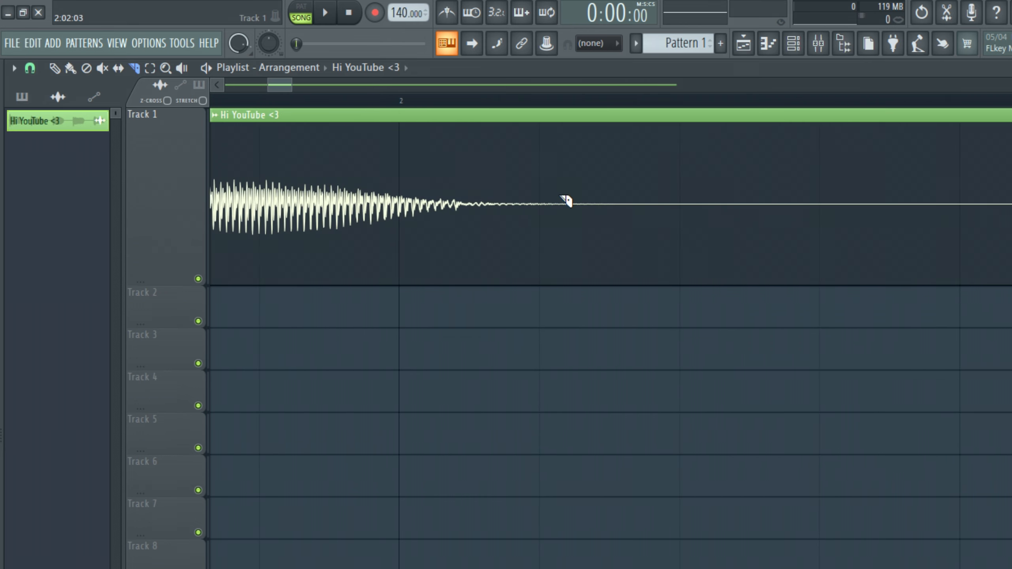
pyautogui.scroll(-7, 554, 347)
pyautogui.scroll(3, 638, 224)
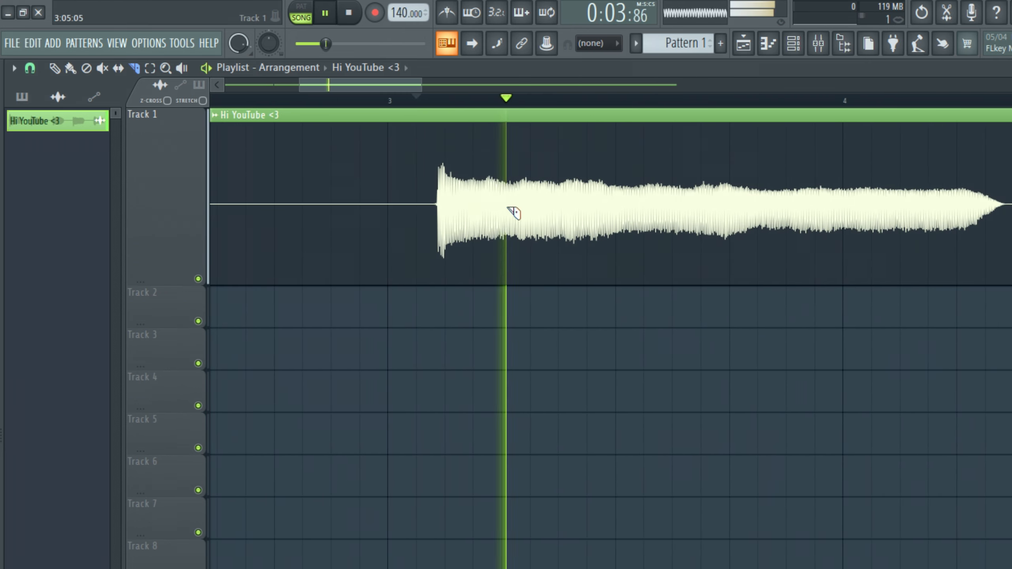
pyautogui.scroll(4, 514, 209)
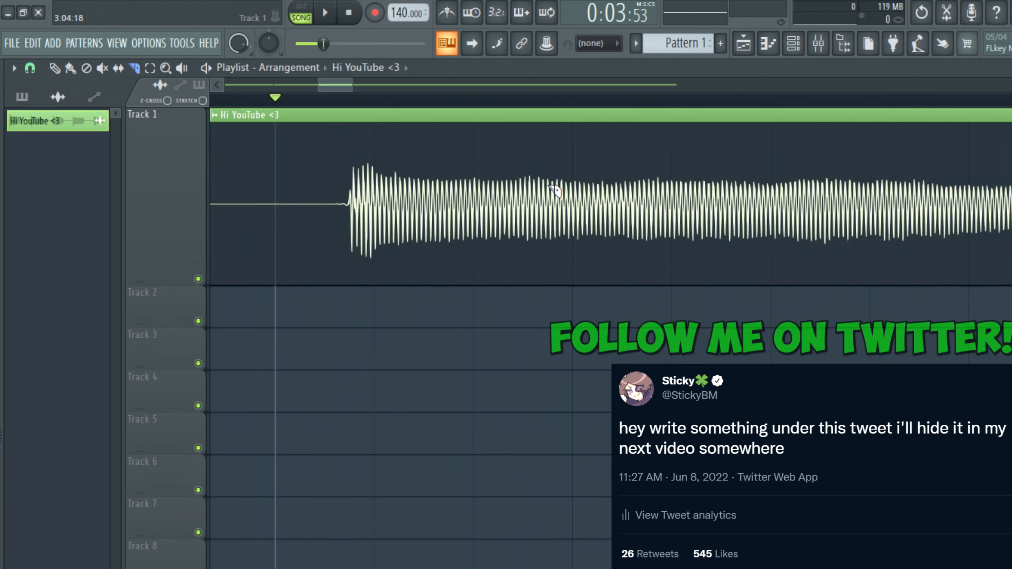
pyautogui.scroll(-3, 534, 312)
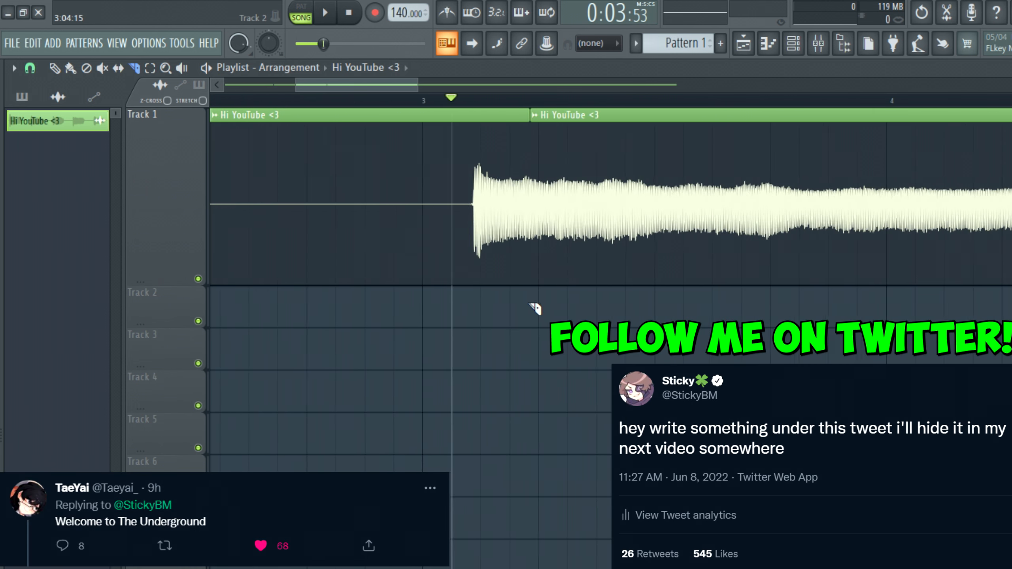
pyautogui.scroll(-2, 310, 192)
pyautogui.click(55, 68)
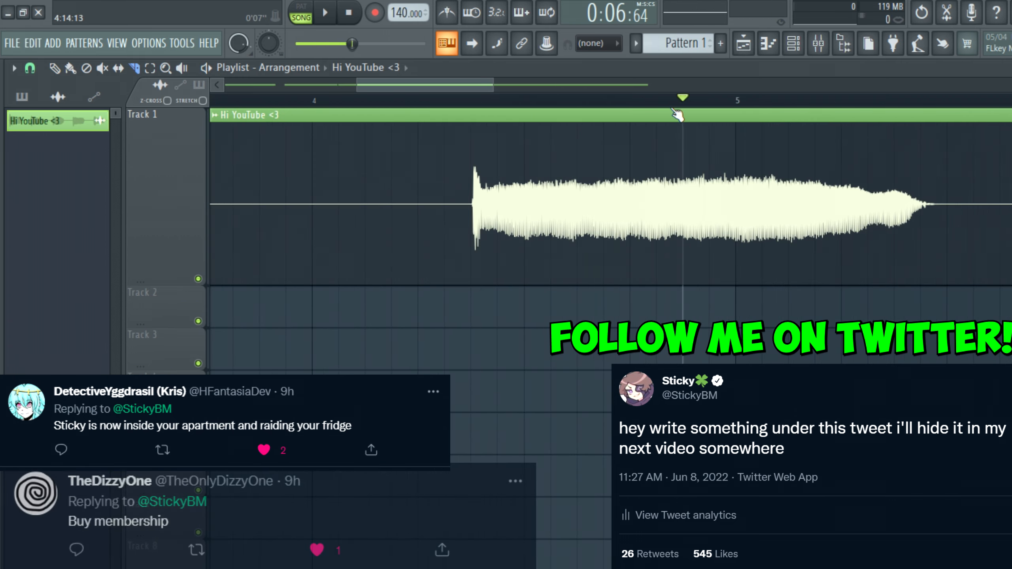
# Slice the clip around the silence between the second and third notes, delete it, and close up the gap.
pyautogui.press('space')
pyautogui.scroll(5, 689, 180)
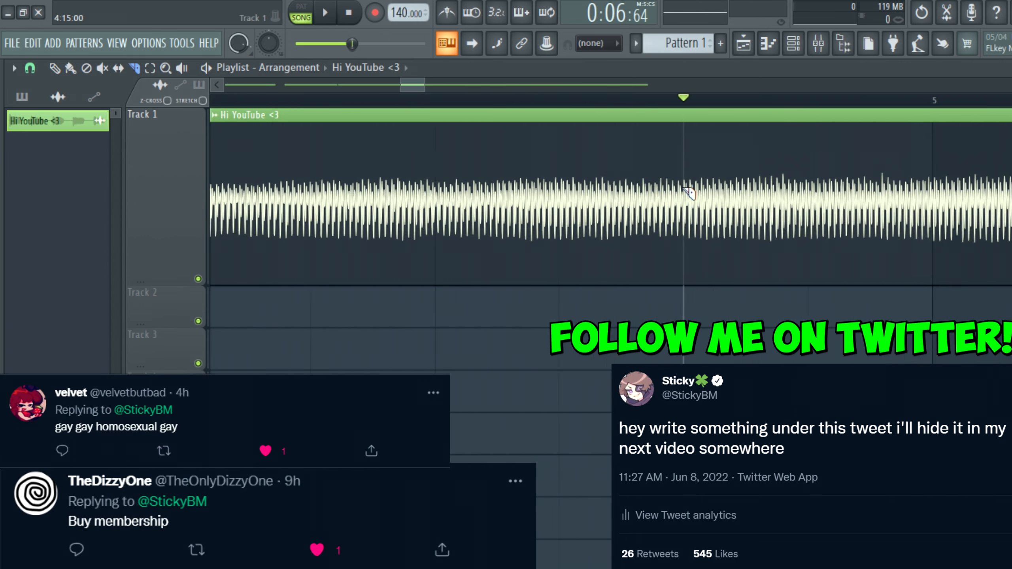
pyautogui.moveTo(684, 175); pyautogui.dragTo(697, 339)
pyautogui.scroll(-3, 697, 339)
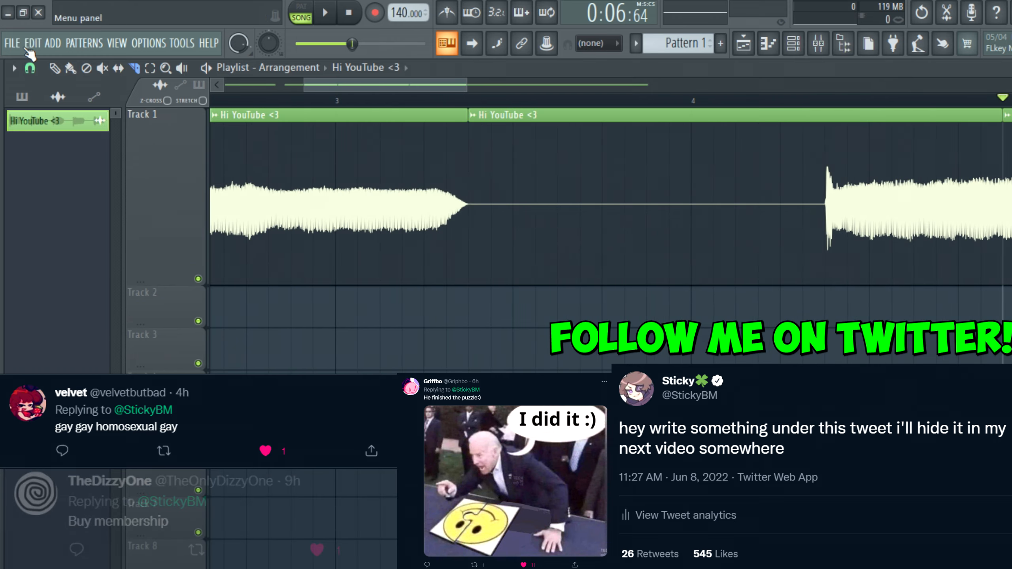
pyautogui.rightClick(703, 215)
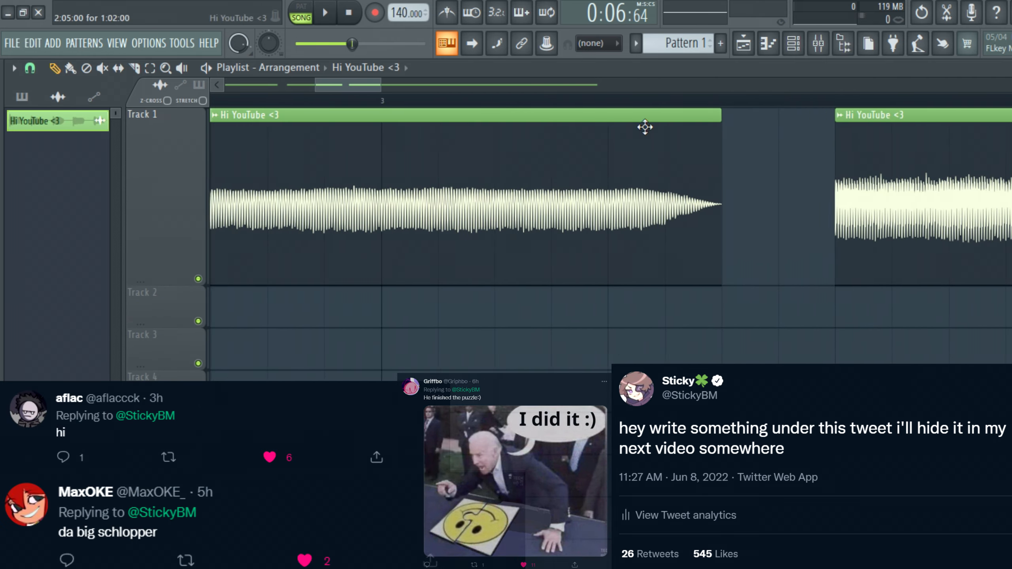
pyautogui.scroll(-3, 705, 106)
# Slice at the third note's end and the fourth note's start, delete the silence between, and move the remaining audio closer.
pyautogui.press('space')
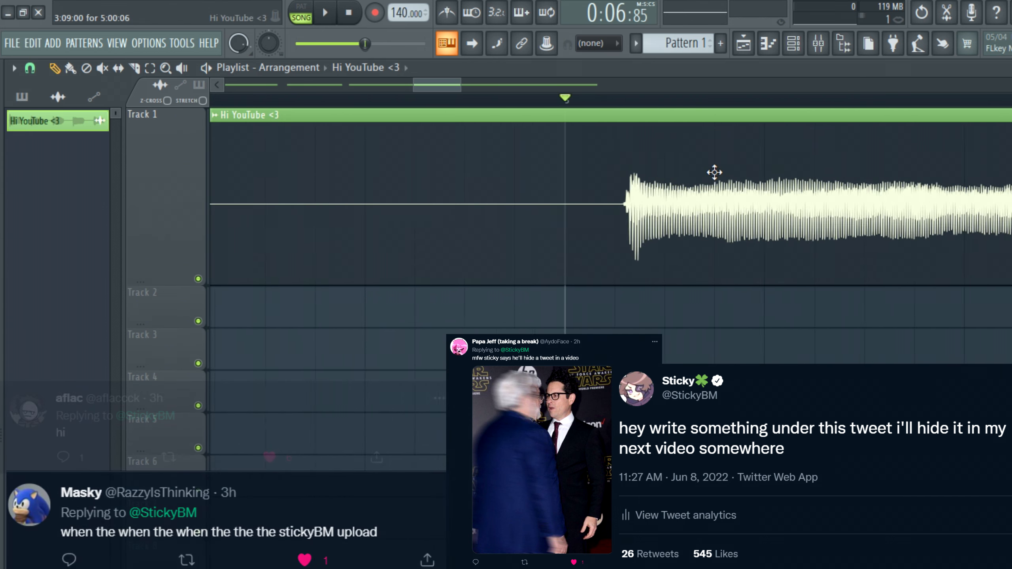
pyautogui.scroll(3, 790, 181)
pyautogui.press('c')
pyautogui.moveTo(781, 183); pyautogui.dragTo(783, 329)
pyautogui.hscroll(-4, 857, 247)
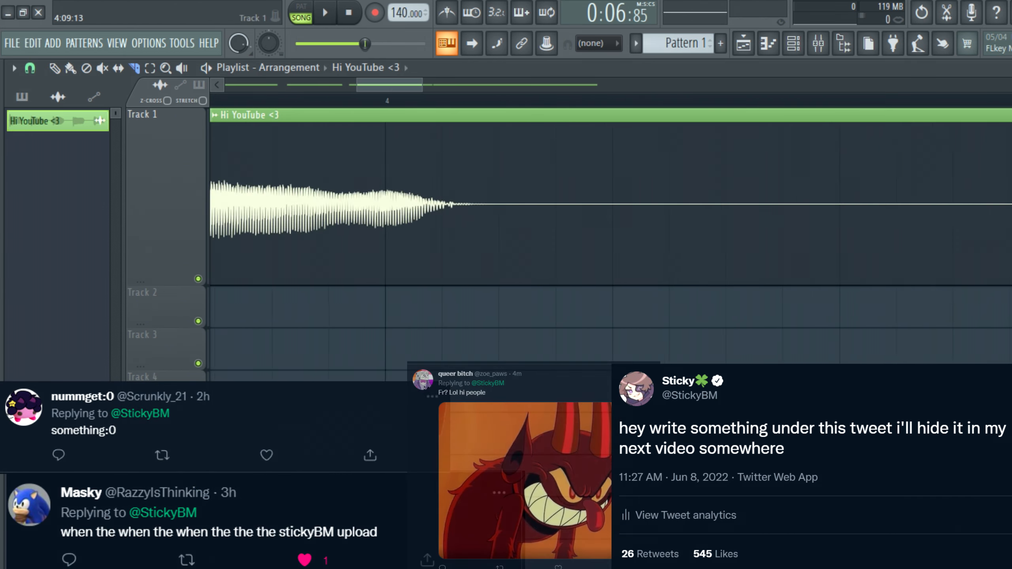
pyautogui.moveTo(623, 232); pyautogui.dragTo(625, 255)
pyautogui.scroll(-6, 649, 255)
pyautogui.click(55, 69)
pyautogui.rightClick(768, 191)
pyautogui.moveTo(943, 192); pyautogui.dragTo(759, 191)
pyautogui.scroll(4, 640, 189)
pyautogui.scroll(-5, 934, 184)
# Trim the silence around the fifth note and play back the five separated clips.
pyautogui.press('space')
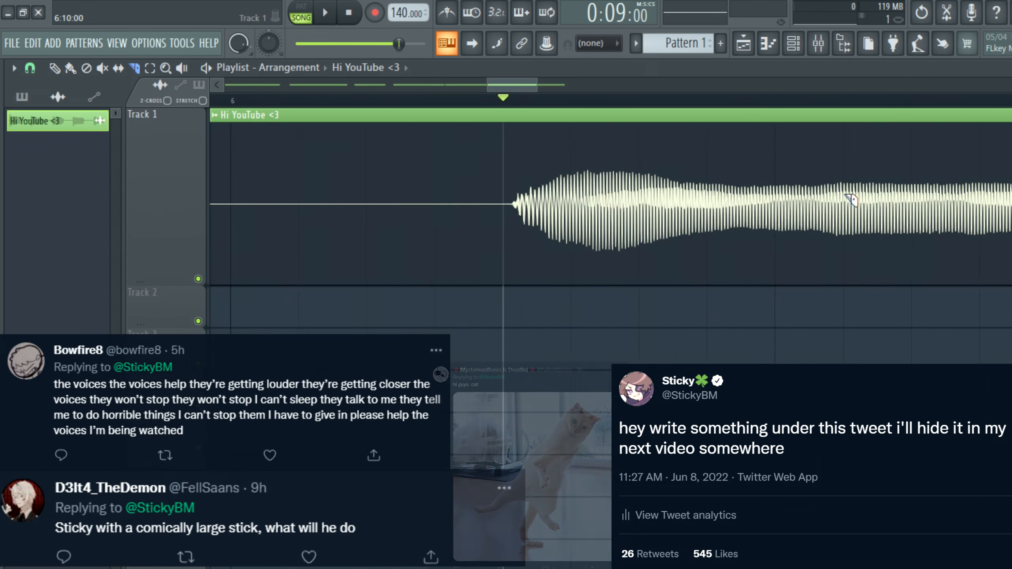
pyautogui.scroll(2, 851, 200)
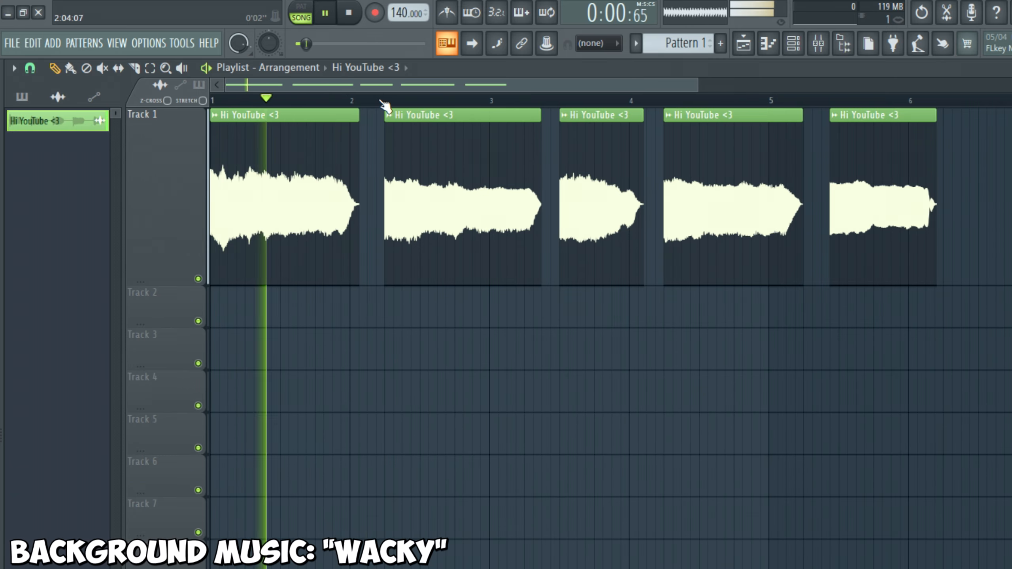
pyautogui.click(561, 101)
pyautogui.click(836, 100)
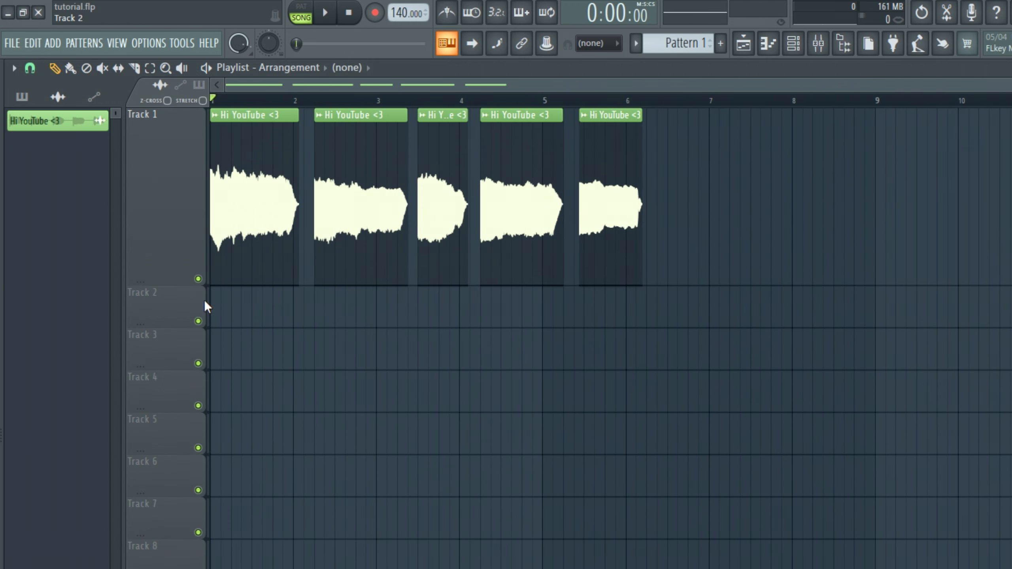
# Select all five clips on Track 1 and place a copy of the group after the last one with a short gap.
pyautogui.scroll(-1, 411, 338)
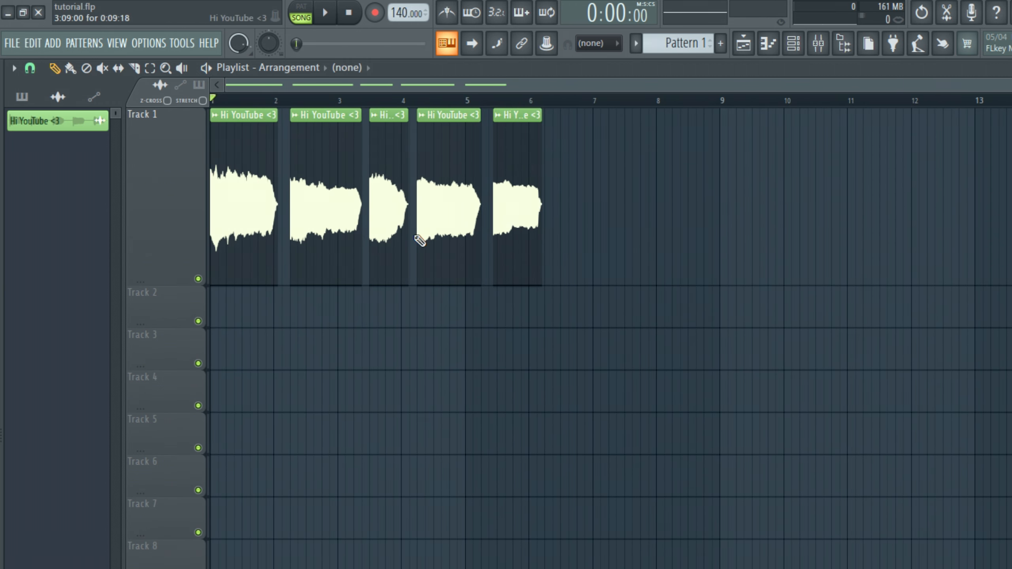
pyautogui.hotkey('ctrl', 'a')
pyautogui.moveTo(252, 248); pyautogui.dragTo(665, 211)
pyautogui.scroll(4, 577, 218)
pyautogui.scroll(-5, 661, 213)
# Copy the ten clips on Track 1 and place the copies after the last clip with a similar short gap.
pyautogui.hotkey('ctrl', 'a')
pyautogui.moveTo(239, 226); pyautogui.dragTo(722, 229)
pyautogui.scroll(4, 793, 215)
pyautogui.scroll(-4, 723, 228)
# Duplicate all twenty clips on Track 1 and move the copies to follow the last clip near bar 22.
pyautogui.hotkey('ctrl', 'a')
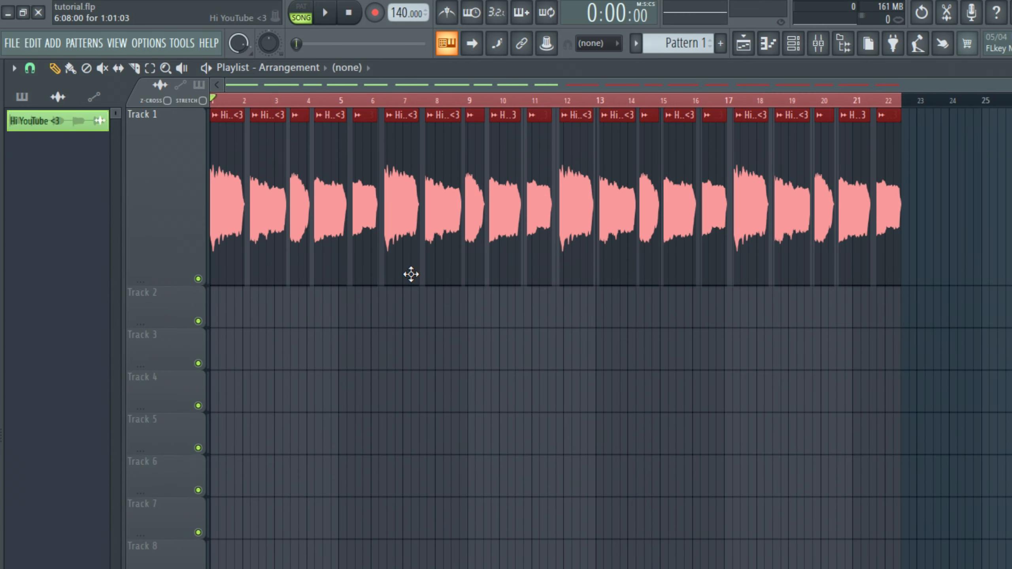
pyautogui.hotkey('ctrl', 'b')
pyautogui.scroll(4, 924, 219)
pyautogui.moveTo(793, 231); pyautogui.dragTo(727, 232)
pyautogui.scroll(-5, 728, 233)
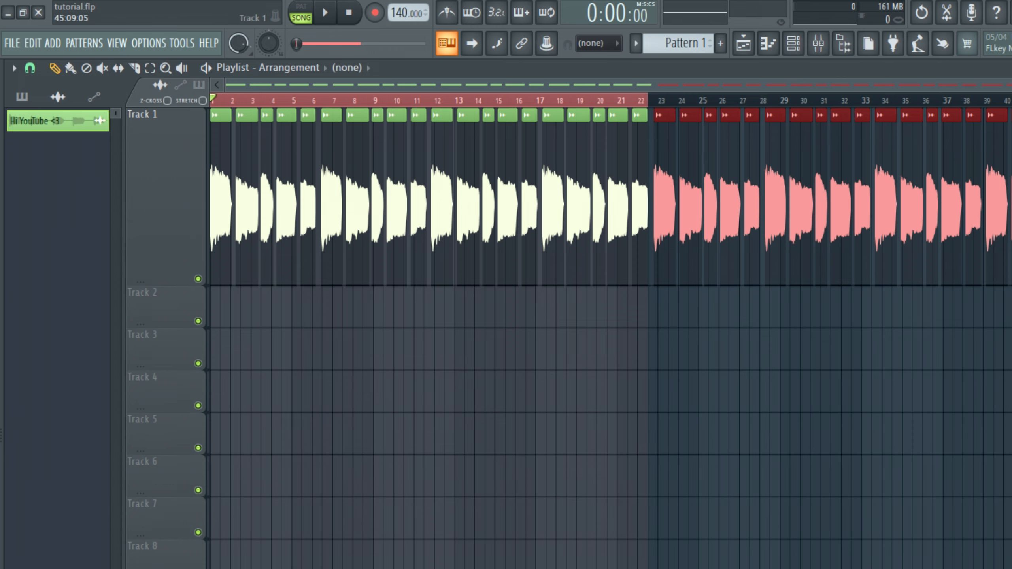
# Add one more copy of the five-clip group at about bar 45, leaving a short gap after the previous clip.
pyautogui.moveTo(1011, 243); pyautogui.dragTo(998, 251)
pyautogui.hscroll(5, 1008, 250)
pyautogui.hotkey('ctrl', 'b')
pyautogui.scroll(4, 795, 215)
pyautogui.moveTo(824, 211); pyautogui.dragTo(735, 208)
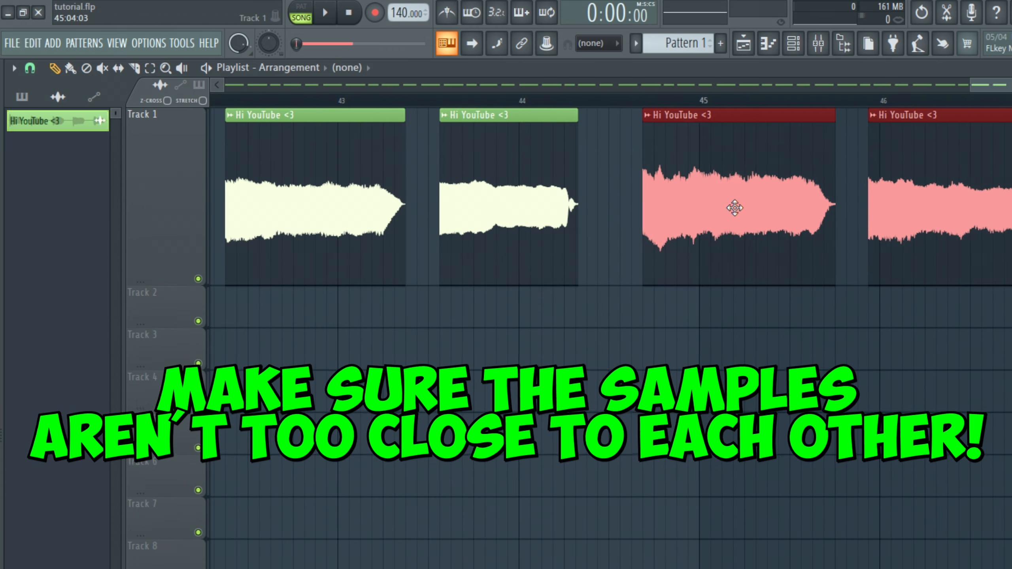
pyautogui.scroll(-4, 622, 259)
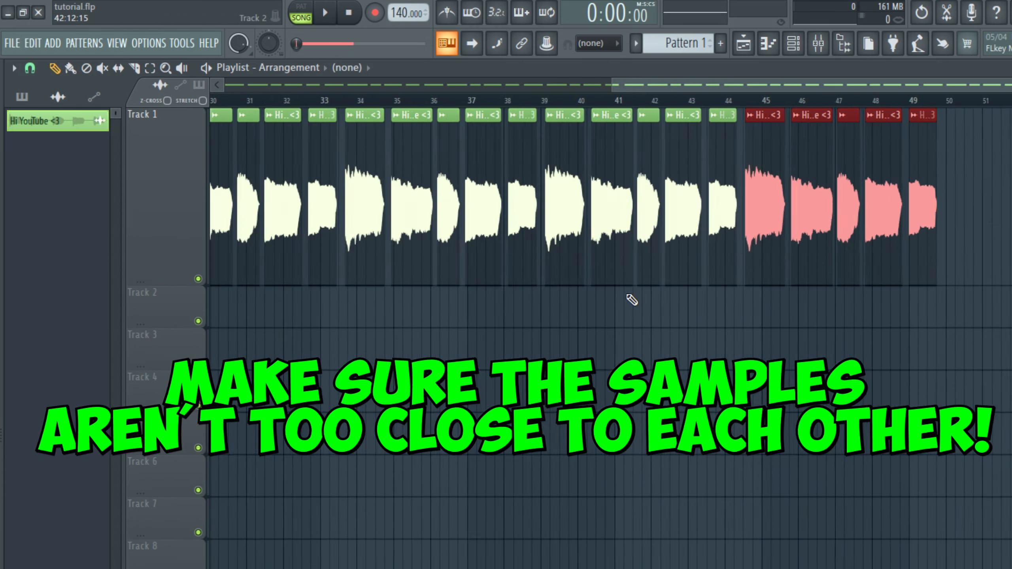
pyautogui.scroll(-3, 631, 300)
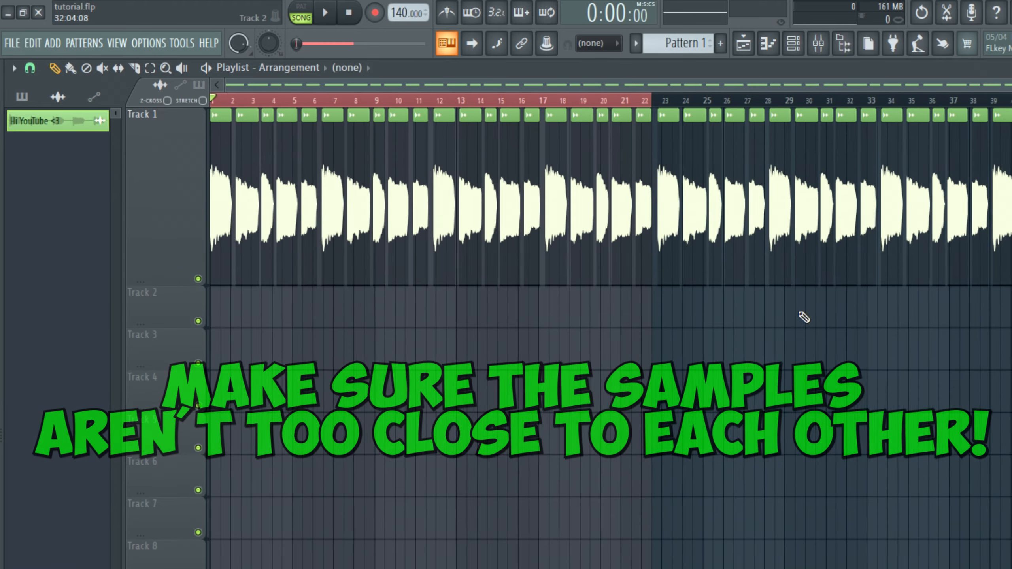
# Select all clips in the playlist and open the project's export options.
pyautogui.press('space')
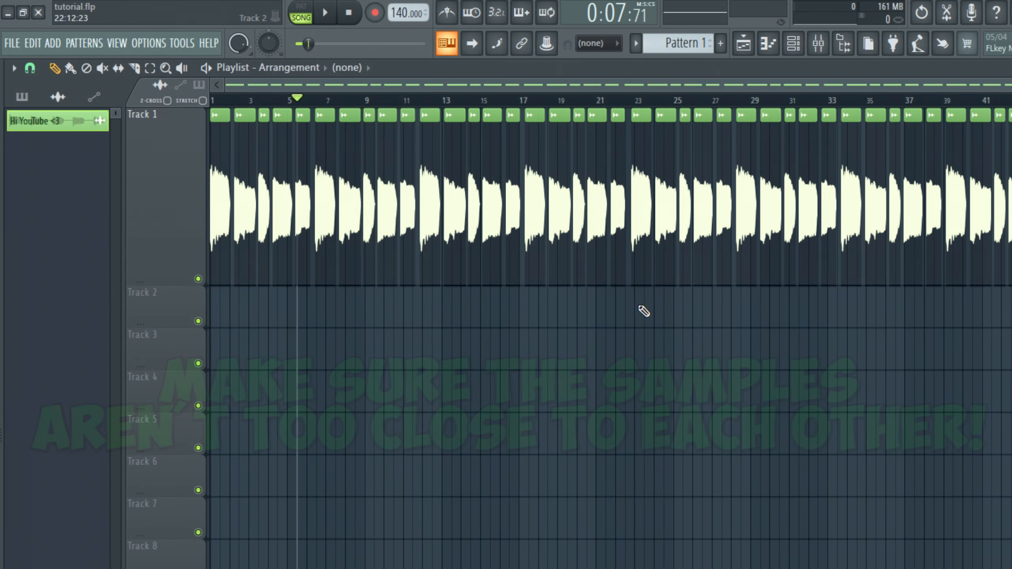
pyautogui.scroll(3, 421, 346)
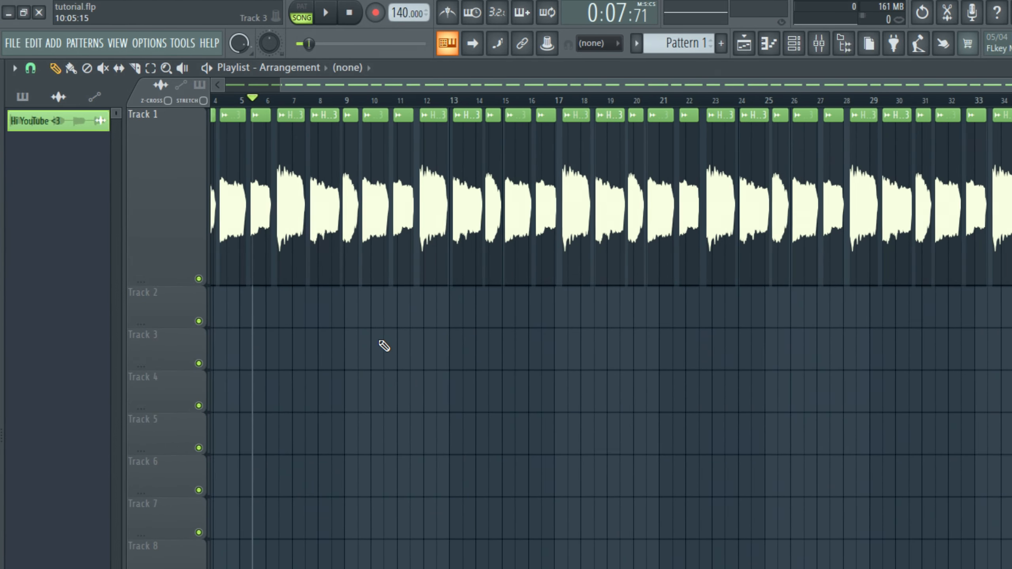
pyautogui.scroll(-2, 821, 359)
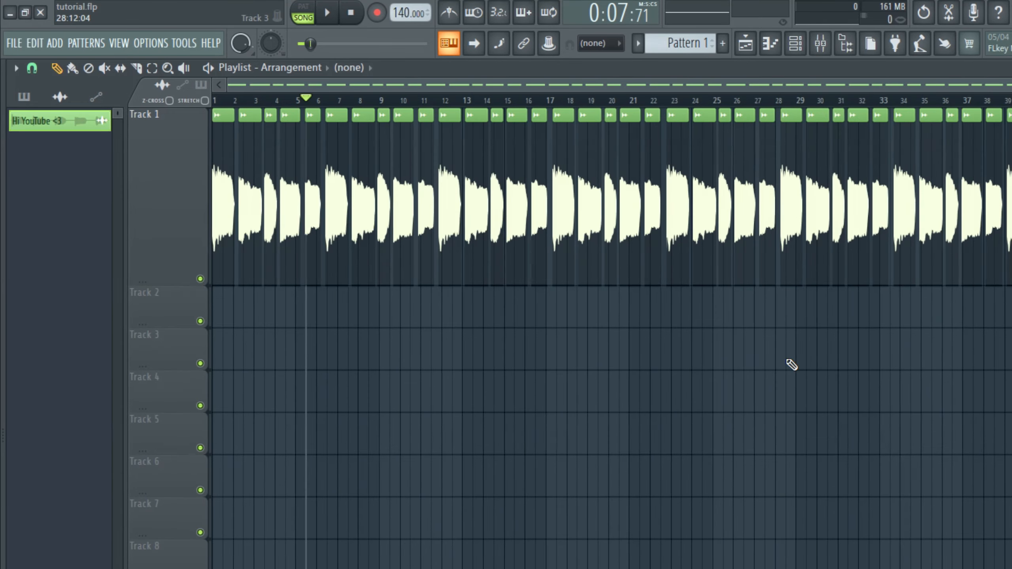
pyautogui.hotkey('ctrl', 'a')
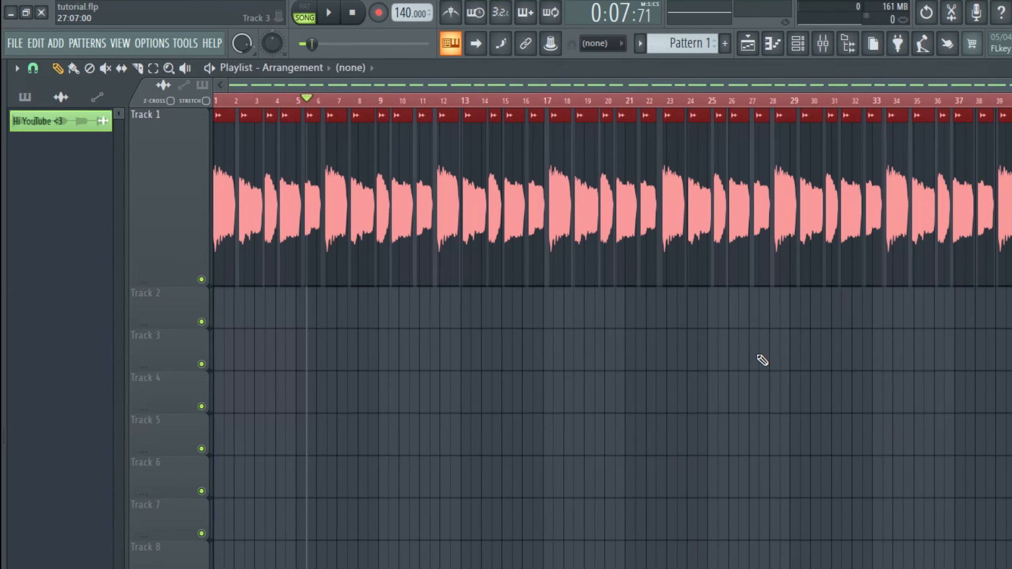
pyautogui.click(40, 128)
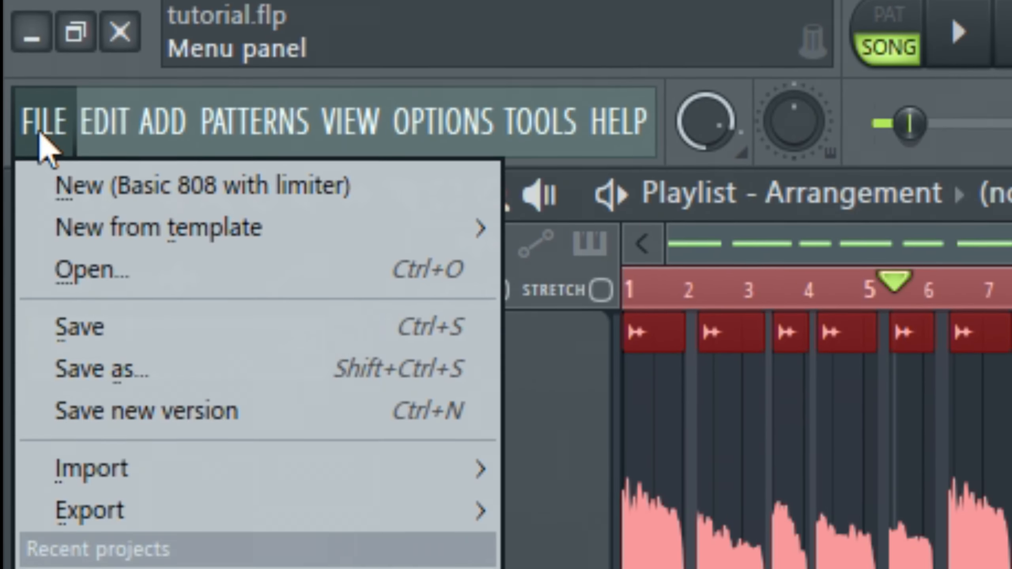
pyautogui.moveTo(256, 516)
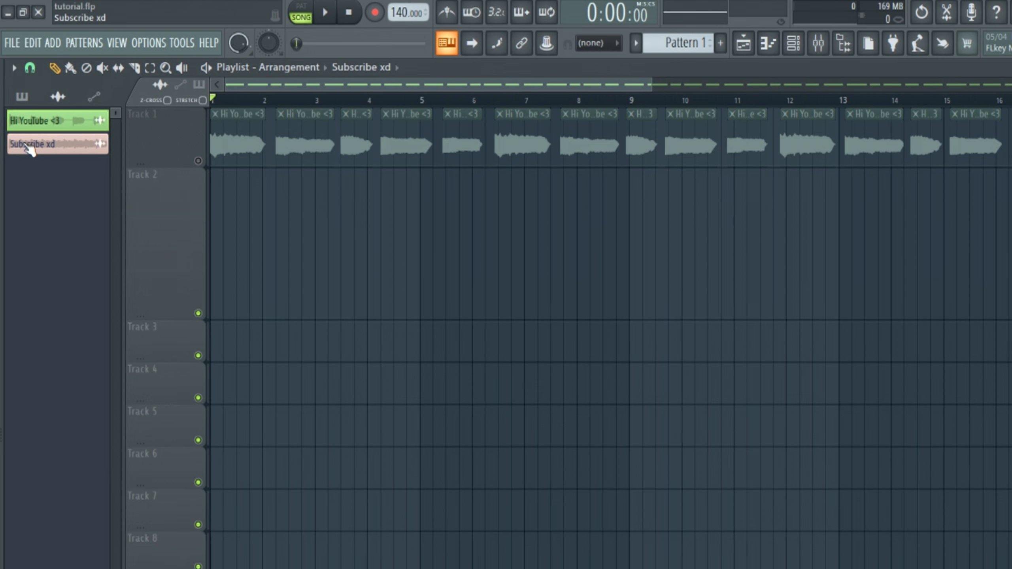
# Place the Subscribe xd audio clip at the start of Track 2 and play it back.
pyautogui.moveTo(61, 148); pyautogui.dragTo(218, 223)
pyautogui.scroll(4, 278, 357)
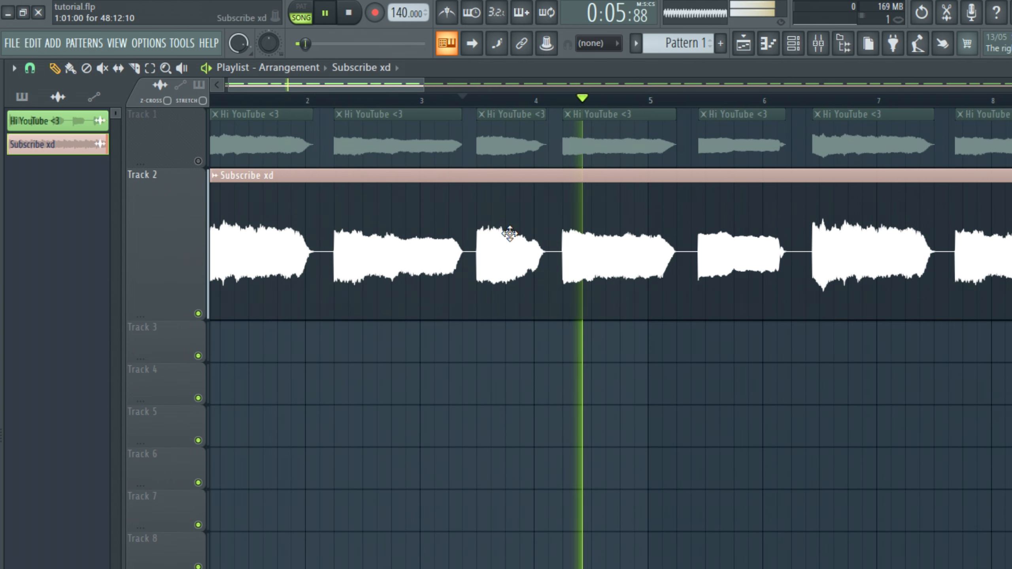
# Stop playback and open the Subscribe xd clip in a maximized Newtone pitch-correction editor.
pyautogui.scroll(-5, 509, 234)
pyautogui.press('space')
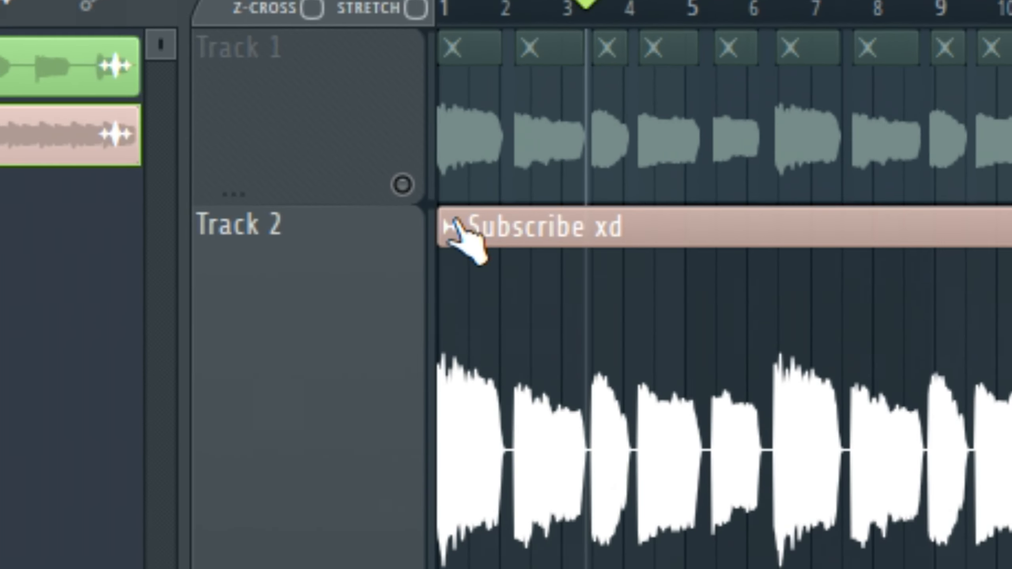
pyautogui.click(452, 225)
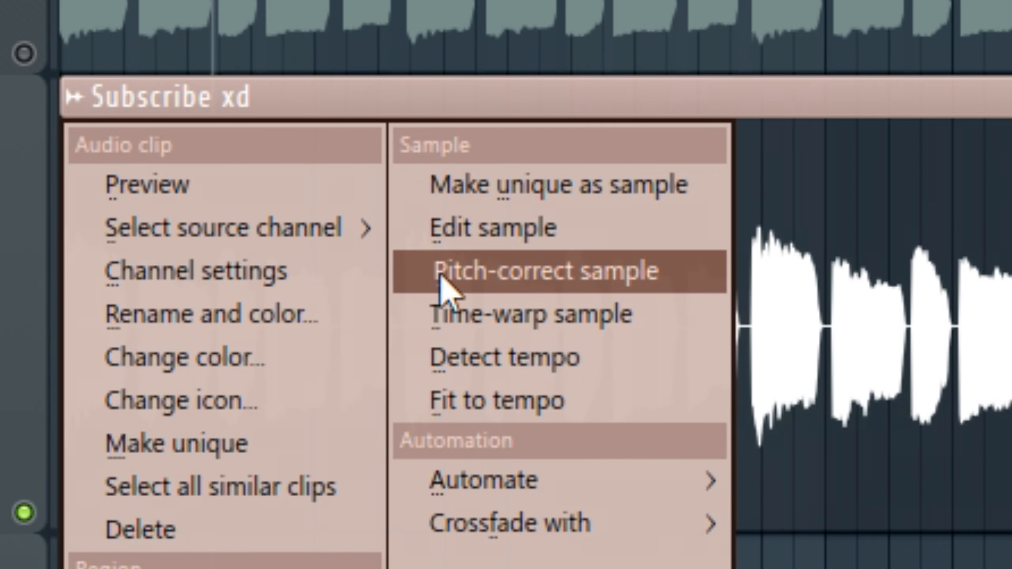
pyautogui.click(608, 280)
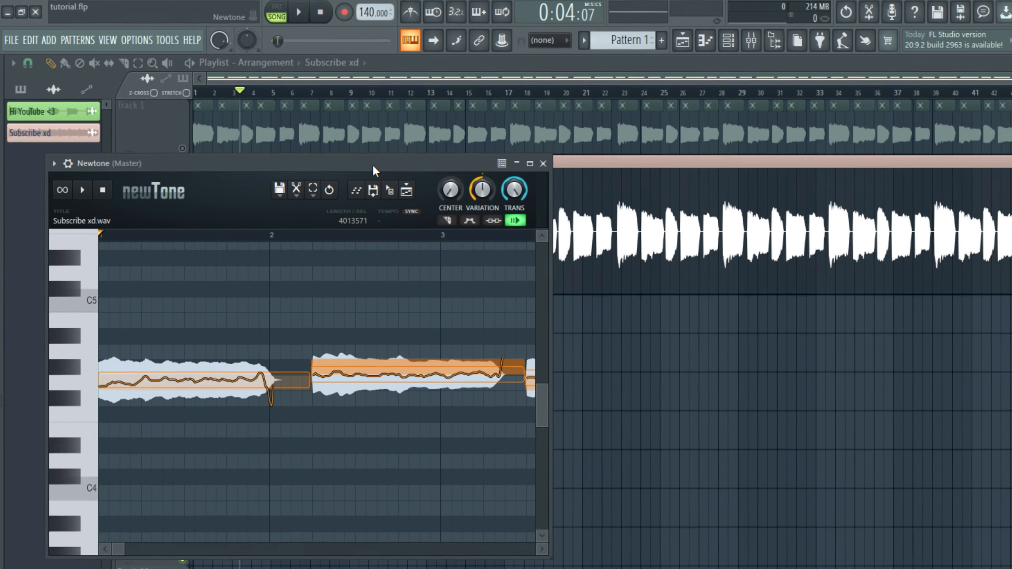
pyautogui.doubleClick(400, 177)
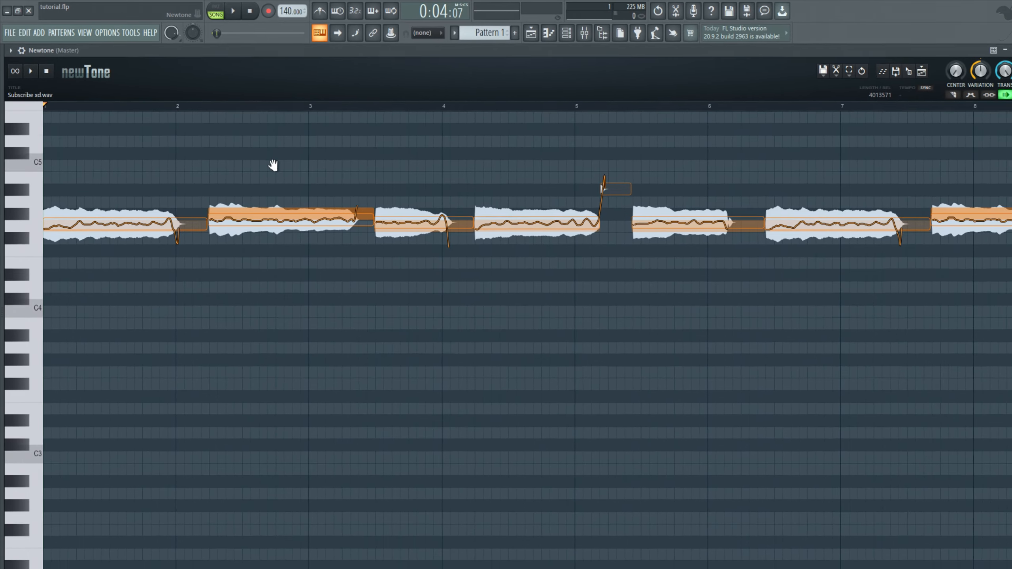
# Turn Newtone's pitch Variation down to minimum and Center up to maximum for the whole vocal.
pyautogui.scroll(-5, 411, 206)
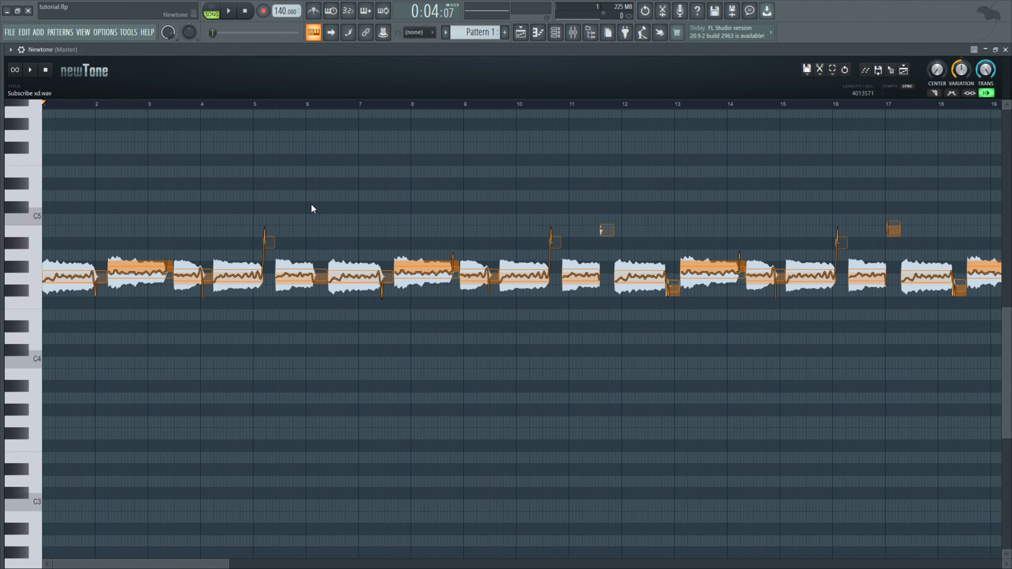
pyautogui.scroll(-2, 307, 207)
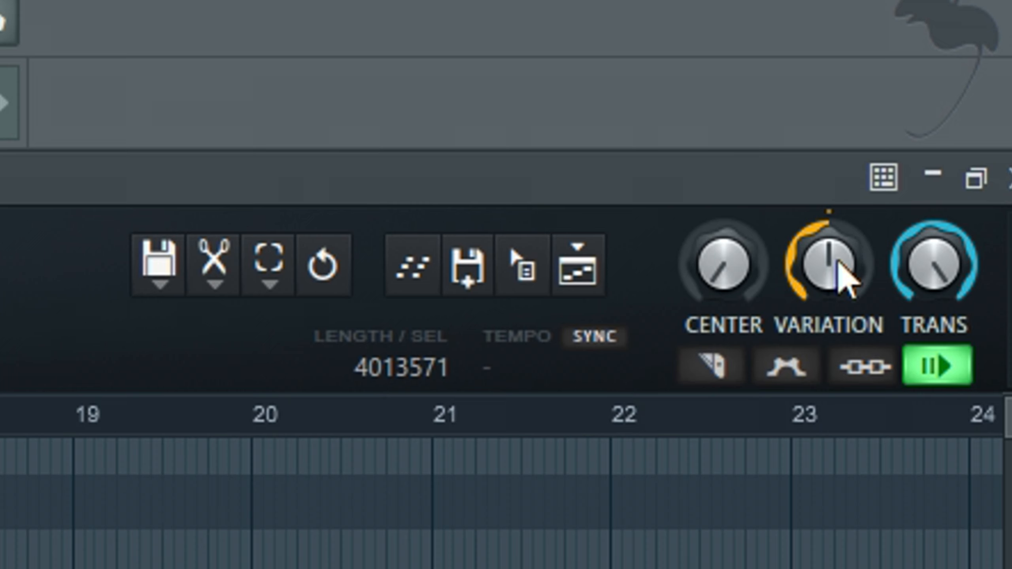
pyautogui.moveTo(838, 262); pyautogui.dragTo(838, 287)
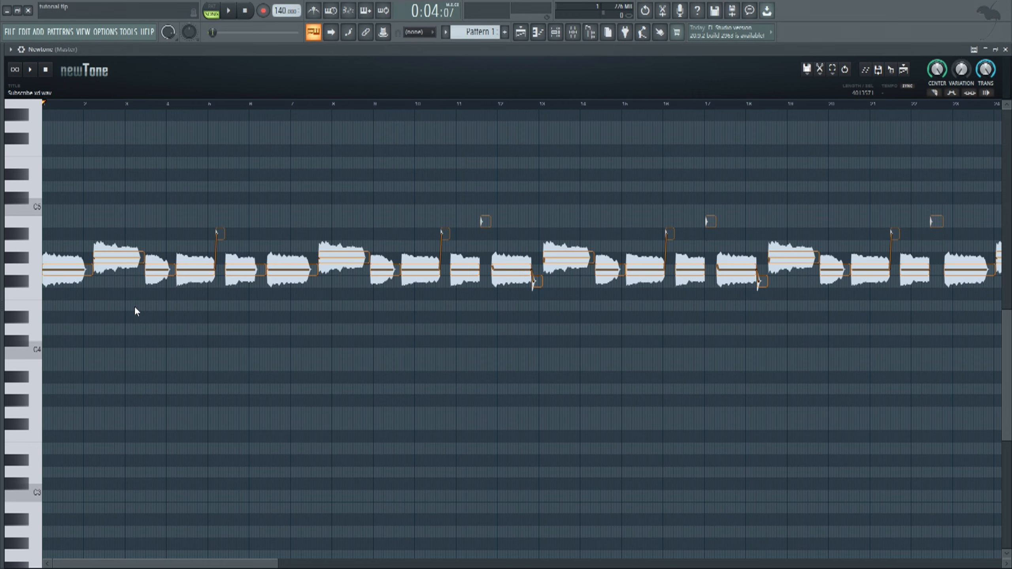
# Select all the notes in the editor and move them to C3.
pyautogui.hotkey('ctrl', 'a')
pyautogui.moveTo(109, 349); pyautogui.dragTo(138, 281)
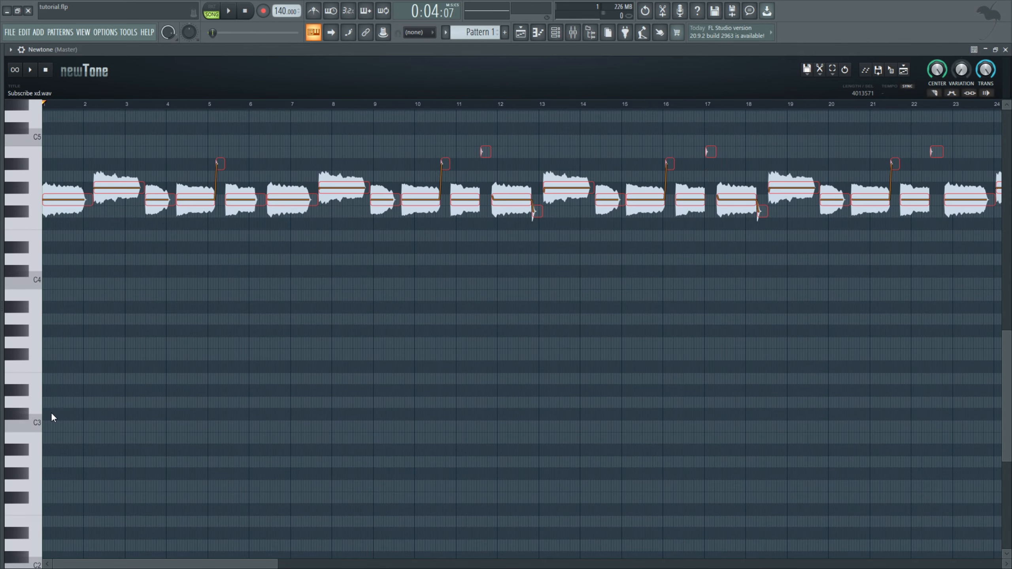
pyautogui.click(38, 424)
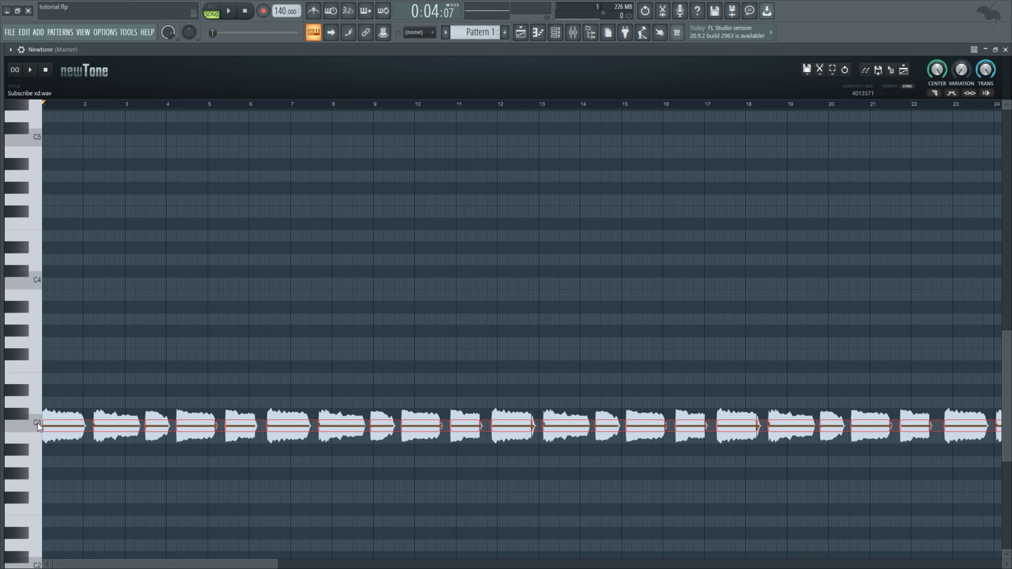
# Compare all the notes at C2 and at C3 by playback, leaving them on C3.
pyautogui.scroll(4, 99, 265)
pyautogui.click(38, 438)
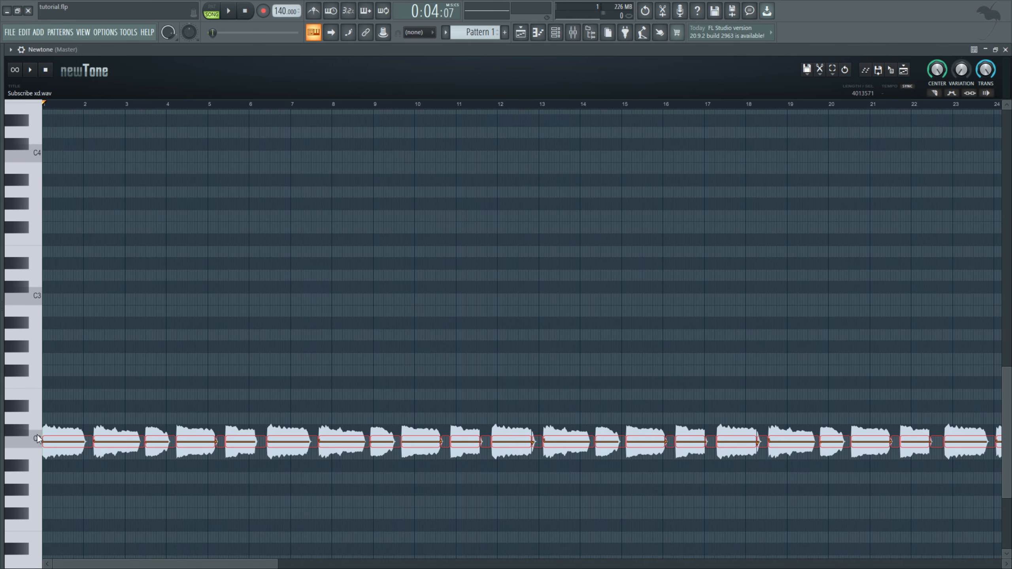
pyautogui.click(35, 295)
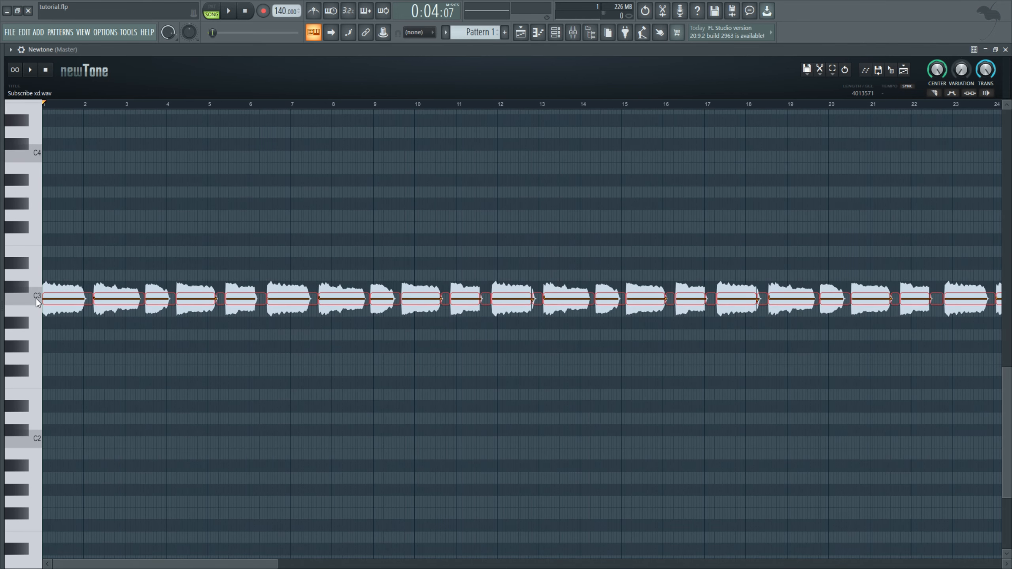
pyautogui.press('space')
pyautogui.click(34, 433)
pyautogui.press('space')
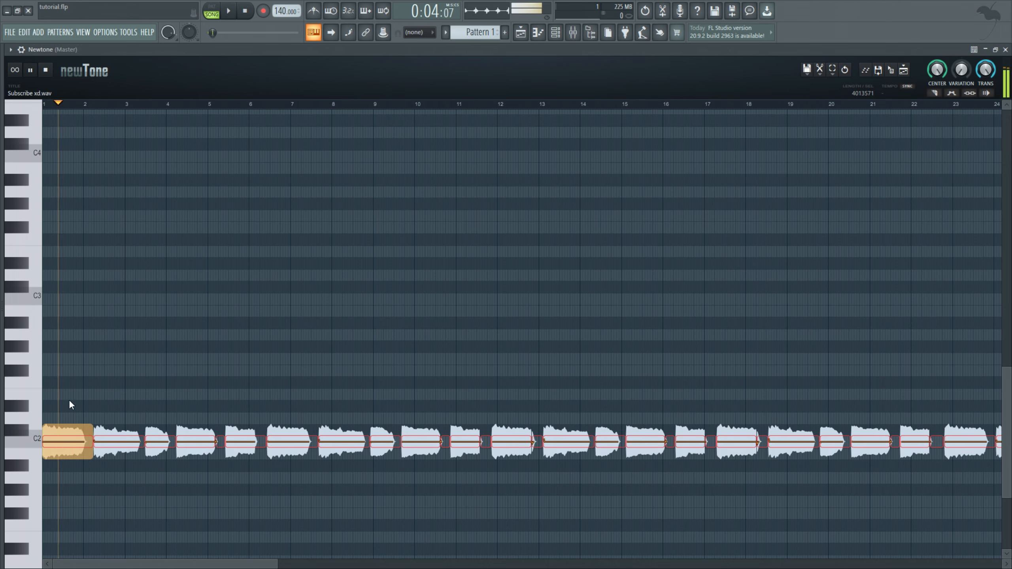
pyautogui.click(35, 294)
pyautogui.press('space')
pyautogui.press('space')
pyautogui.press('space')
pyautogui.press('space')
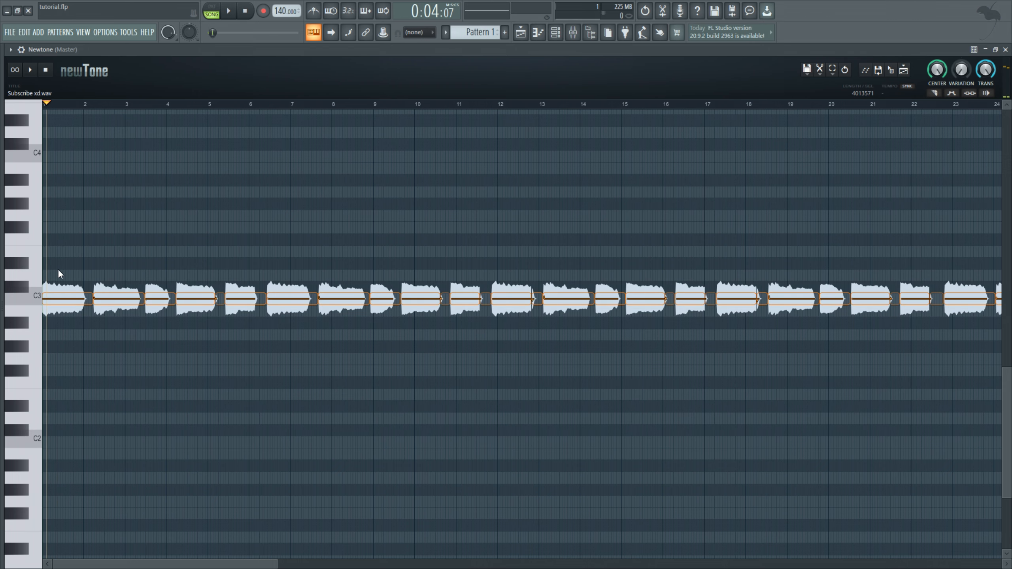
# Raise the notes up to bar 11 in ascending semitone steps, setting the last four to F#3, G3, G#3 and A3.
pyautogui.scroll(5, 59, 273)
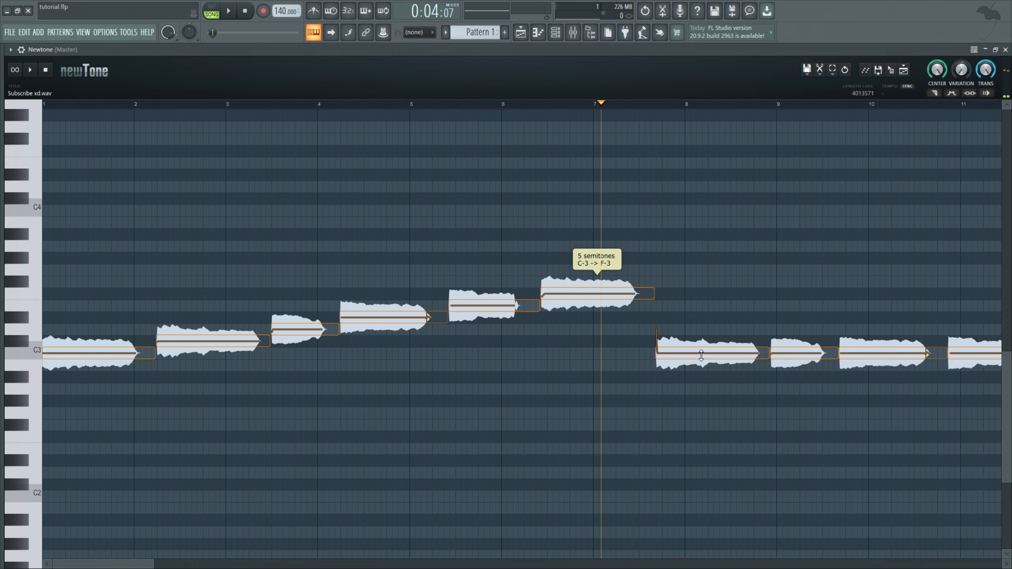
pyautogui.moveTo(701, 355); pyautogui.dragTo(701, 284)
pyautogui.hscroll(5, 722, 337)
pyautogui.moveTo(460, 350); pyautogui.dragTo(460, 272)
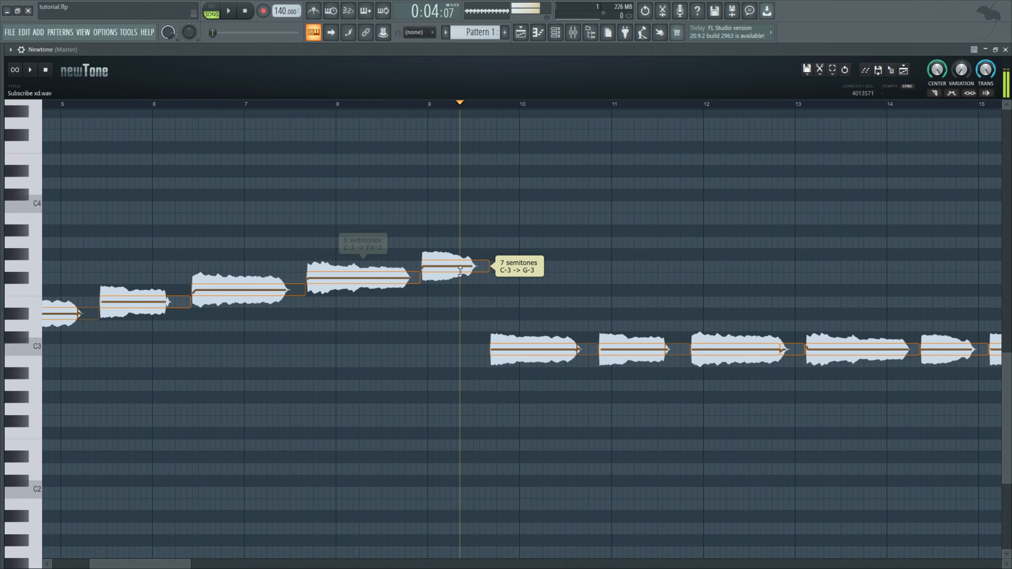
pyautogui.moveTo(550, 350); pyautogui.dragTo(531, 256)
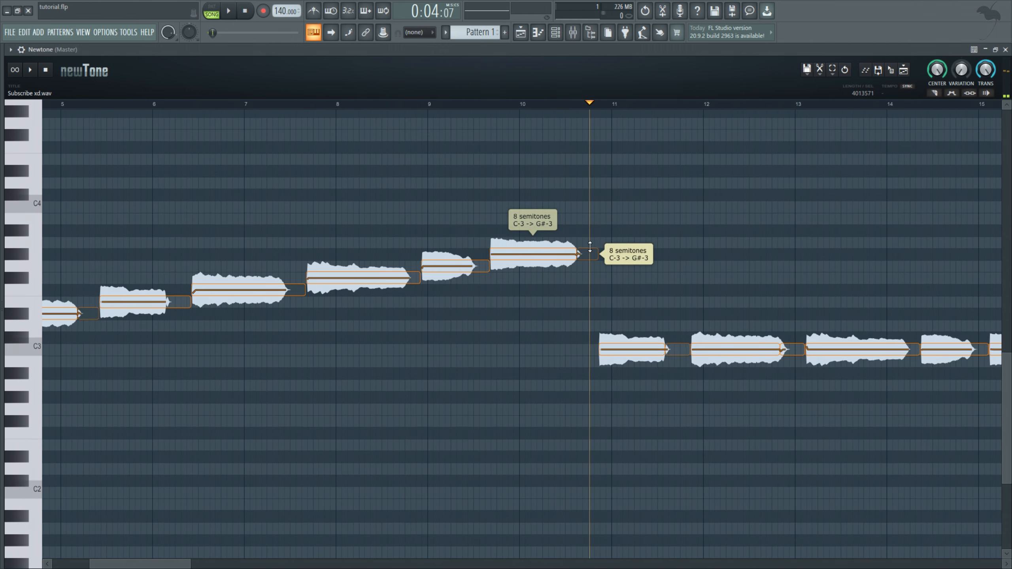
pyautogui.moveTo(654, 350); pyautogui.dragTo(653, 231)
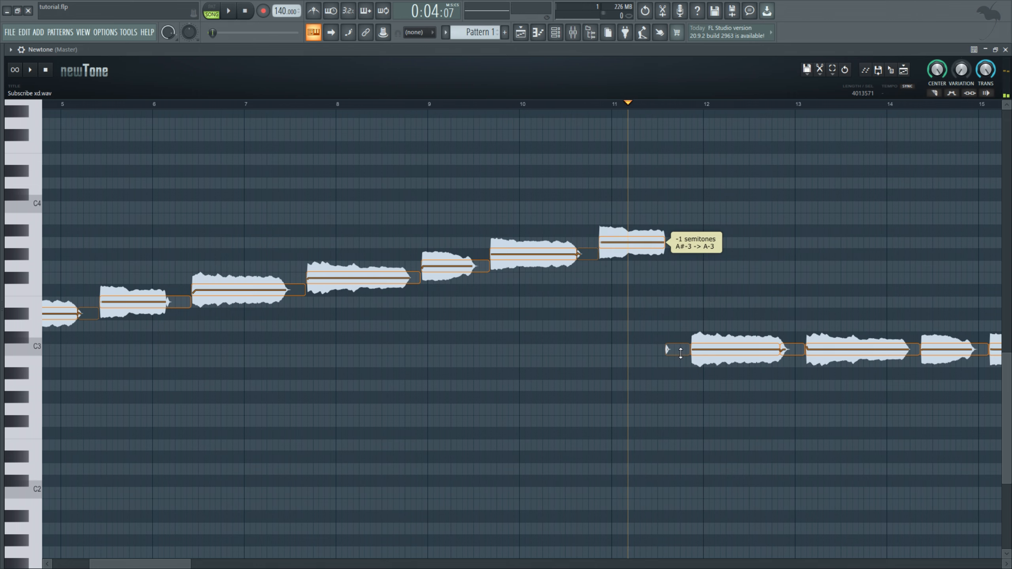
# Raise the next five notes, around bars 12 to 16, in ascending semitone steps from A#3 to D4.
pyautogui.hscroll(6, 680, 248)
pyautogui.moveTo(196, 330); pyautogui.dragTo(675, 452)
pyautogui.moveTo(374, 376); pyautogui.dragTo(374, 245)
pyautogui.moveTo(472, 258); pyautogui.dragTo(472, 235)
pyautogui.moveTo(558, 258); pyautogui.dragTo(558, 223)
pyautogui.moveTo(657, 258); pyautogui.dragTo(658, 210)
# Raise the notes between about bars 17 and 24 in ascending semitone steps from D#4 to A4.
pyautogui.hscroll(6, 677, 255)
pyautogui.moveTo(239, 321); pyautogui.dragTo(956, 411)
pyautogui.moveTo(396, 372); pyautogui.dragTo(394, 192)
pyautogui.scroll(4, 375, 157)
pyautogui.moveTo(383, 304); pyautogui.dragTo(383, 291)
pyautogui.moveTo(479, 304); pyautogui.dragTo(480, 280)
pyautogui.moveTo(566, 305); pyautogui.dragTo(565, 269)
pyautogui.moveTo(677, 306); pyautogui.dragTo(677, 258)
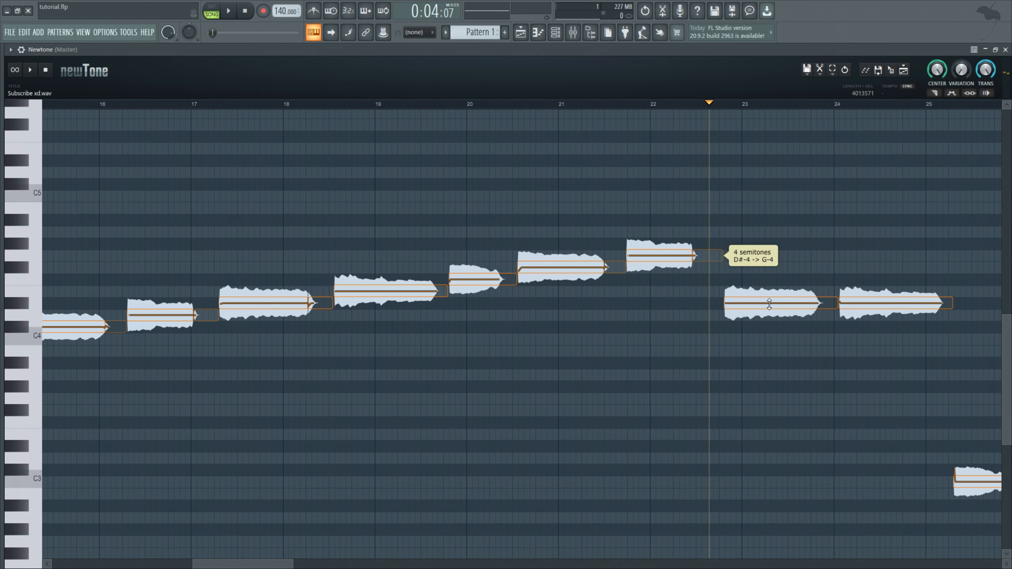
pyautogui.hscroll(6, 768, 304)
pyautogui.moveTo(434, 326); pyautogui.dragTo(434, 266)
pyautogui.moveTo(550, 331); pyautogui.dragTo(550, 262)
# Raise the notes between about bars 25 and 30 in ascending semitone steps from A#4 to D5.
pyautogui.scroll(-5, 550, 262)
pyautogui.hscroll(3, 550, 262)
pyautogui.moveTo(331, 310); pyautogui.dragTo(885, 398)
pyautogui.scroll(9, 534, 352)
pyautogui.moveTo(545, 357); pyautogui.dragTo(524, 343)
pyautogui.moveTo(634, 356); pyautogui.dragTo(634, 332)
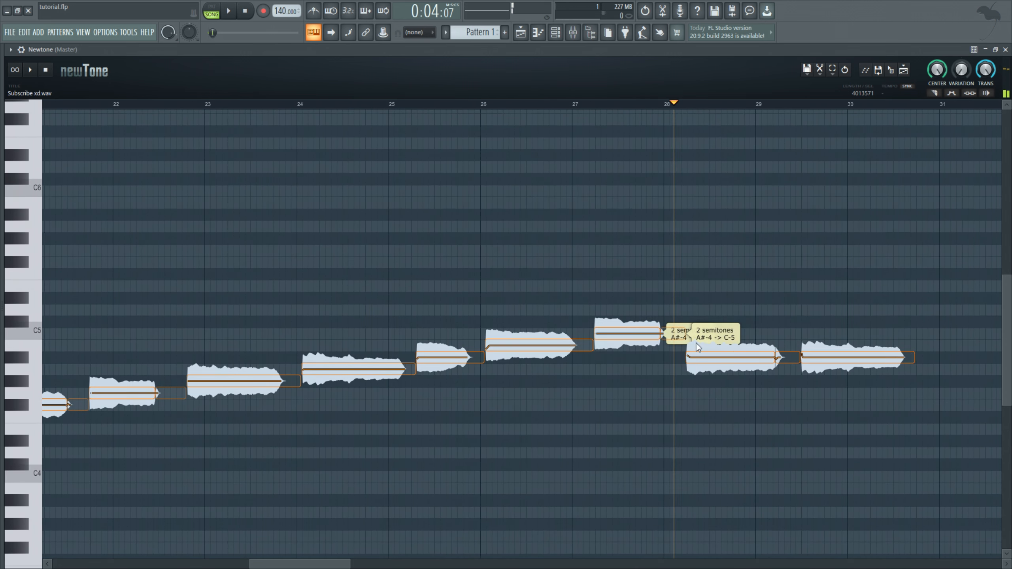
pyautogui.moveTo(833, 357); pyautogui.dragTo(833, 309)
# Raise the notes between about bars 31 and 37 in ascending semitone steps from D#5 to A5.
pyautogui.scroll(-5, 833, 309)
pyautogui.hscroll(6, 833, 310)
pyautogui.moveTo(456, 324); pyautogui.dragTo(938, 433)
pyautogui.moveTo(508, 380); pyautogui.dragTo(508, 271)
pyautogui.moveTo(463, 278); pyautogui.dragTo(463, 267)
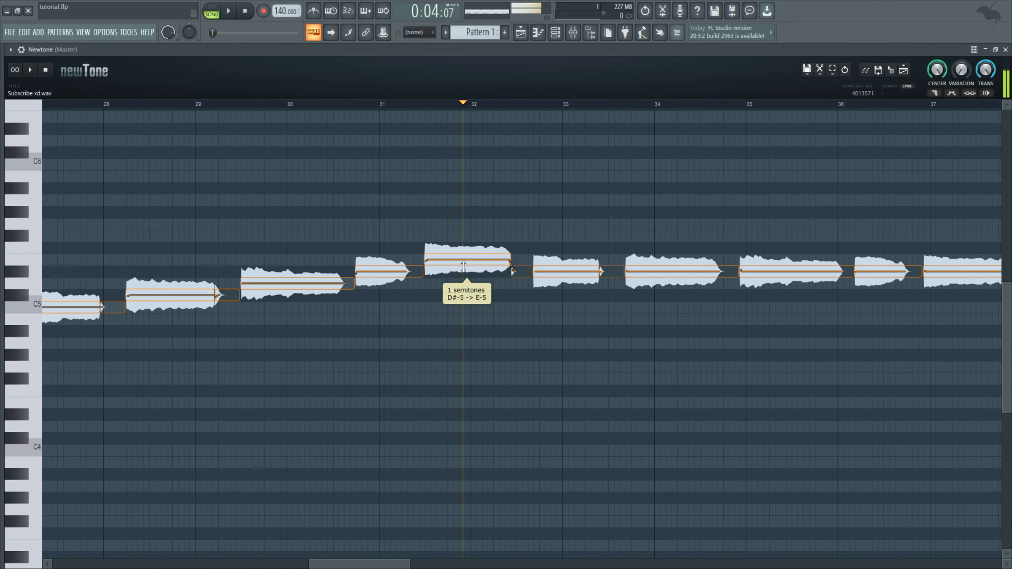
pyautogui.moveTo(570, 270); pyautogui.dragTo(569, 246)
pyautogui.moveTo(678, 270); pyautogui.dragTo(677, 234)
pyautogui.moveTo(796, 270); pyautogui.dragTo(797, 222)
pyautogui.moveTo(891, 271); pyautogui.dragTo(891, 211)
pyautogui.hscroll(6, 892, 211)
pyautogui.moveTo(439, 295); pyautogui.dragTo(439, 223)
# Raise the notes between about bars 38 and 44 in ascending semitone steps from A#5 to D#6.
pyautogui.scroll(-5, 431, 512)
pyautogui.moveTo(279, 264); pyautogui.dragTo(895, 399)
pyautogui.moveTo(462, 369); pyautogui.dragTo(462, 203)
pyautogui.moveTo(383, 209); pyautogui.dragTo(382, 199)
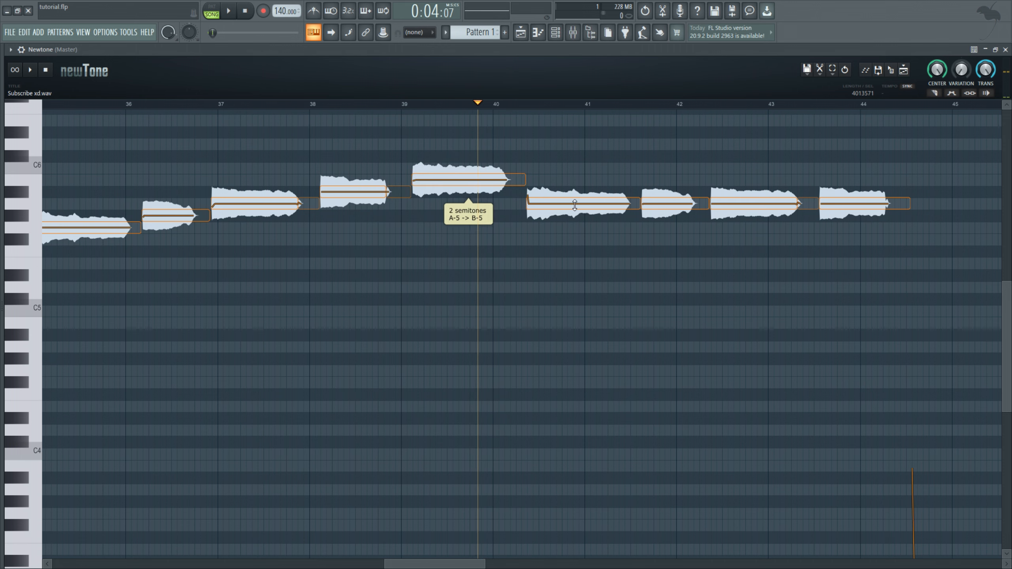
pyautogui.moveTo(759, 202); pyautogui.dragTo(758, 141)
pyautogui.hscroll(6, 540, 324)
pyautogui.moveTo(617, 289); pyautogui.dragTo(618, 218)
# Raise the last five notes, up to bar 49, in ascending semitone steps from E6 to G#6.
pyautogui.scroll(-5, 398, 319)
pyautogui.moveTo(395, 375); pyautogui.dragTo(868, 459)
pyautogui.moveTo(429, 423); pyautogui.dragTo(429, 352)
pyautogui.moveTo(554, 352); pyautogui.dragTo(555, 340)
pyautogui.moveTo(637, 353); pyautogui.dragTo(637, 331)
pyautogui.moveTo(724, 354); pyautogui.dragTo(725, 318)
pyautogui.moveTo(824, 352); pyautogui.dragTo(825, 309)
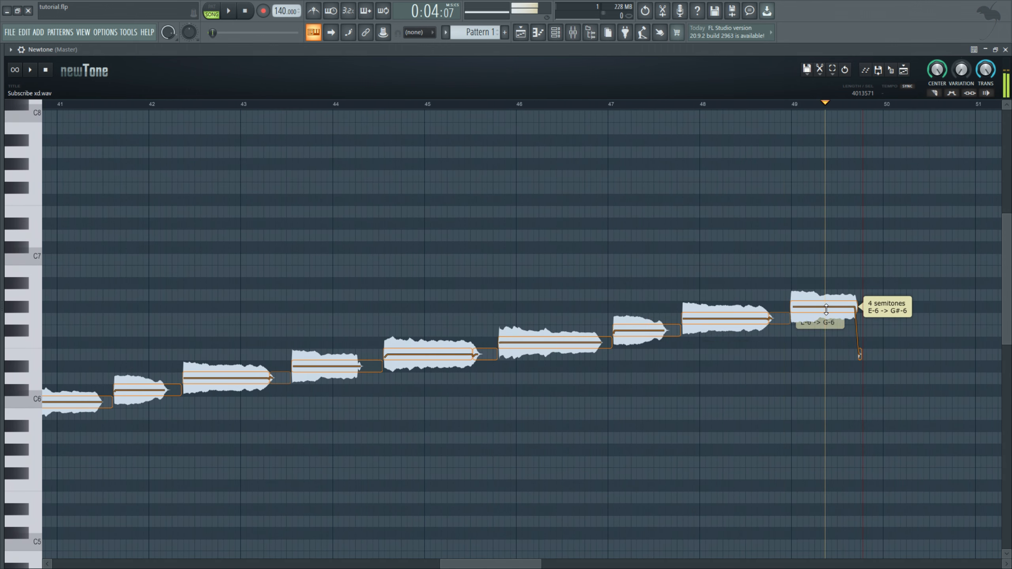
# Play back the ascending note sequence in Newtone to check the pitches.
pyautogui.press('space')
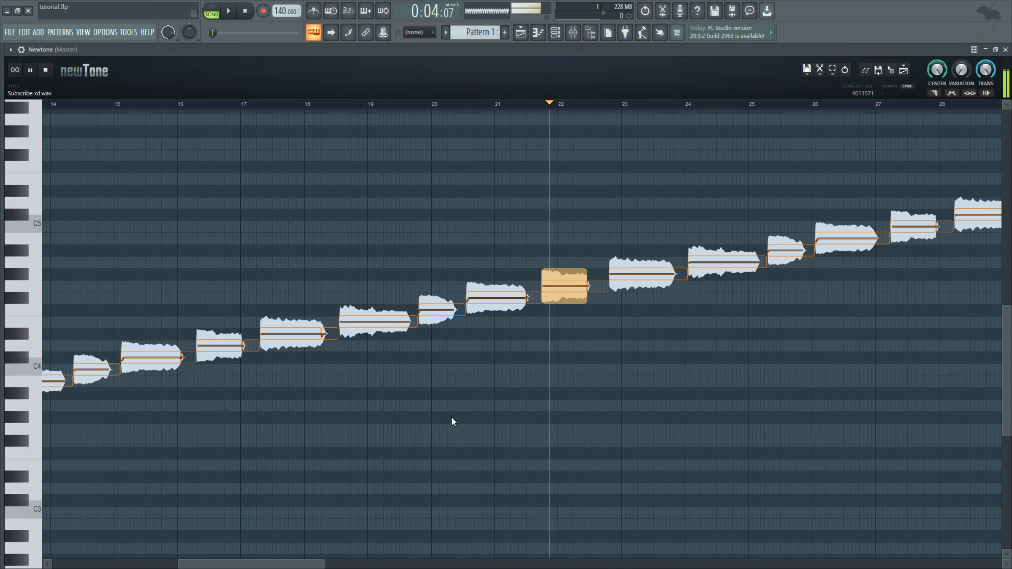
pyautogui.scroll(-3, 471, 423)
pyautogui.moveTo(692, 332); pyautogui.dragTo(542, 344)
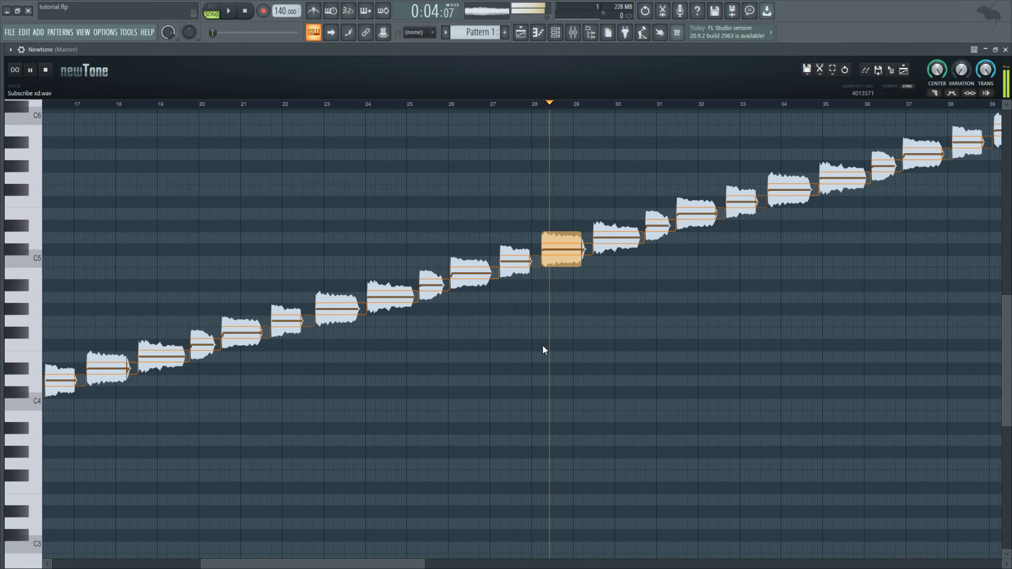
pyautogui.moveTo(693, 304); pyautogui.dragTo(367, 384)
pyautogui.moveTo(461, 368); pyautogui.dragTo(361, 390)
pyautogui.press('space')
pyautogui.scroll(-3, 447, 358)
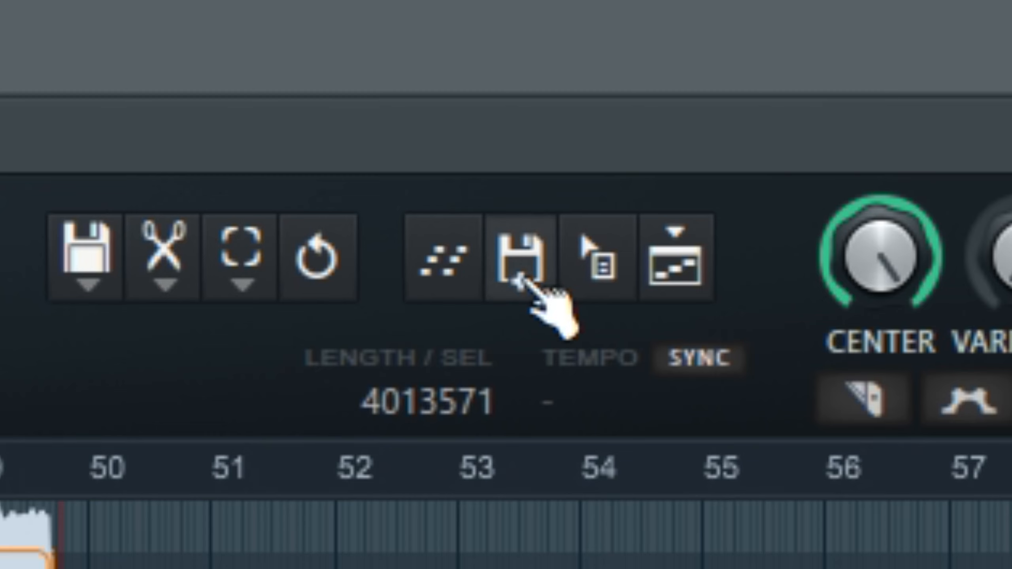
# Save the pitch-corrected vocal as a wave file named like the video wtf.
pyautogui.click(514, 281)
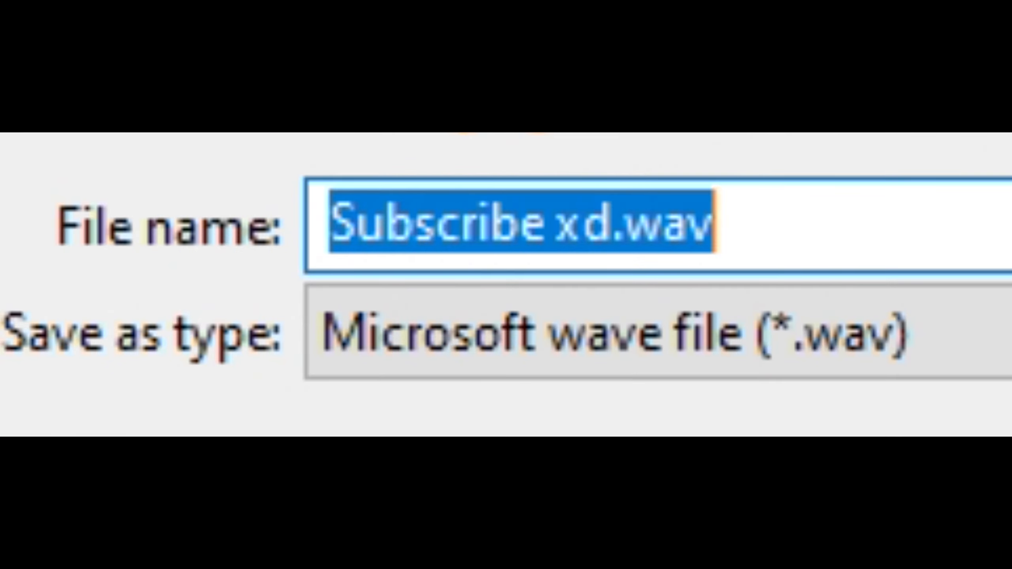
pyautogui.write('like the video wtf')
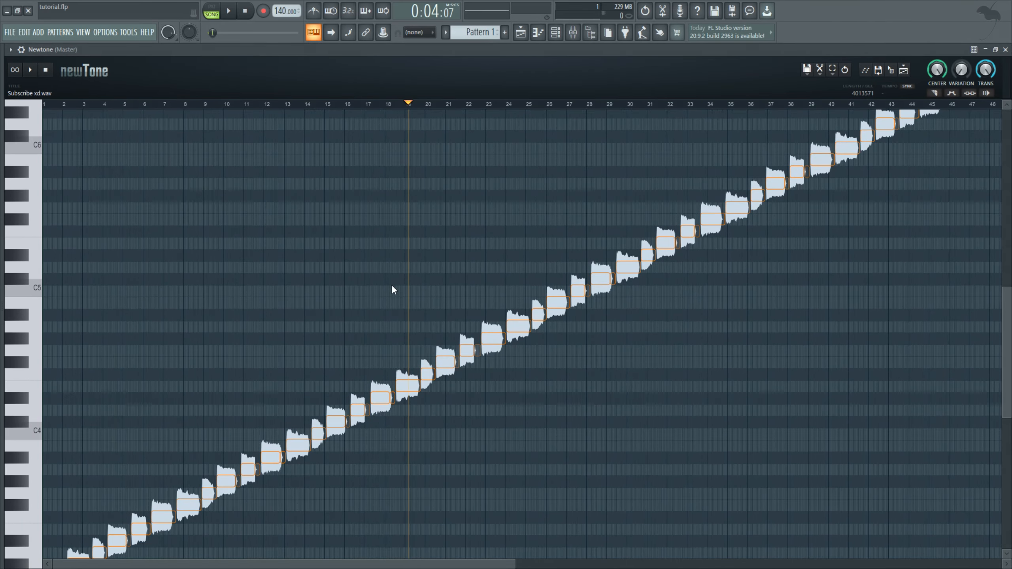
pyautogui.scroll(-3, 392, 285)
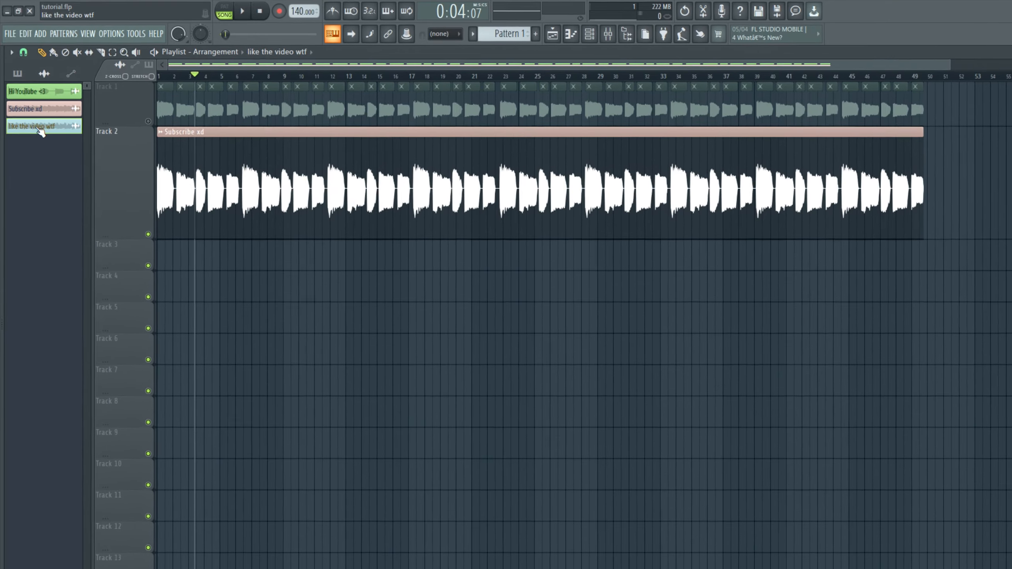
# Place the like the video wtf clip at the start of Track 3, mute Track 2 and play the result.
pyautogui.moveTo(40, 120); pyautogui.dragTo(149, 238)
pyautogui.moveTo(180, 324); pyautogui.dragTo(173, 238)
pyautogui.click(215, 301)
pyautogui.rightClick(215, 301)
pyautogui.moveTo(171, 277); pyautogui.dragTo(184, 347)
pyautogui.scroll(5, 223, 293)
pyautogui.click(198, 232)
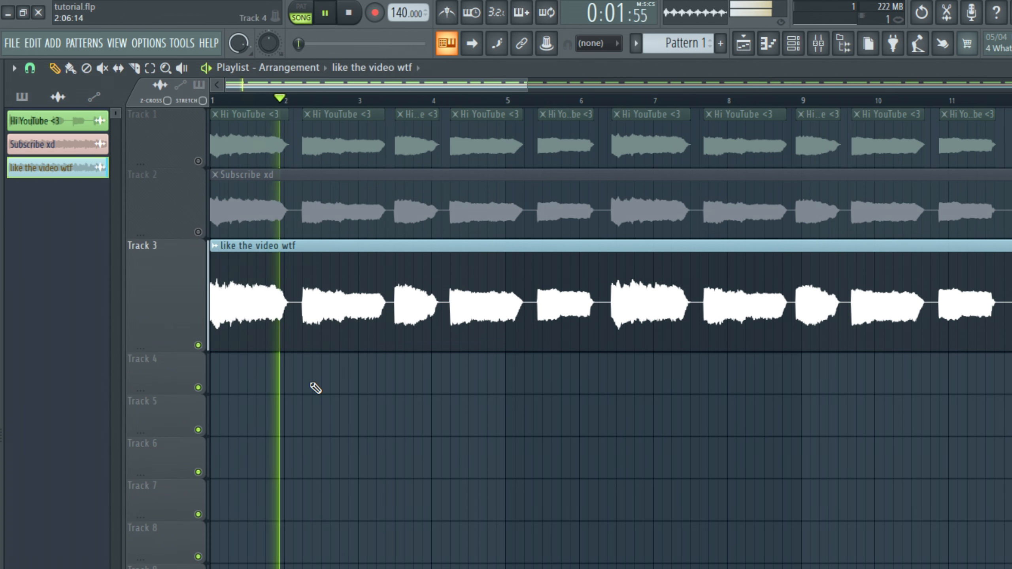
pyautogui.scroll(-4, 353, 384)
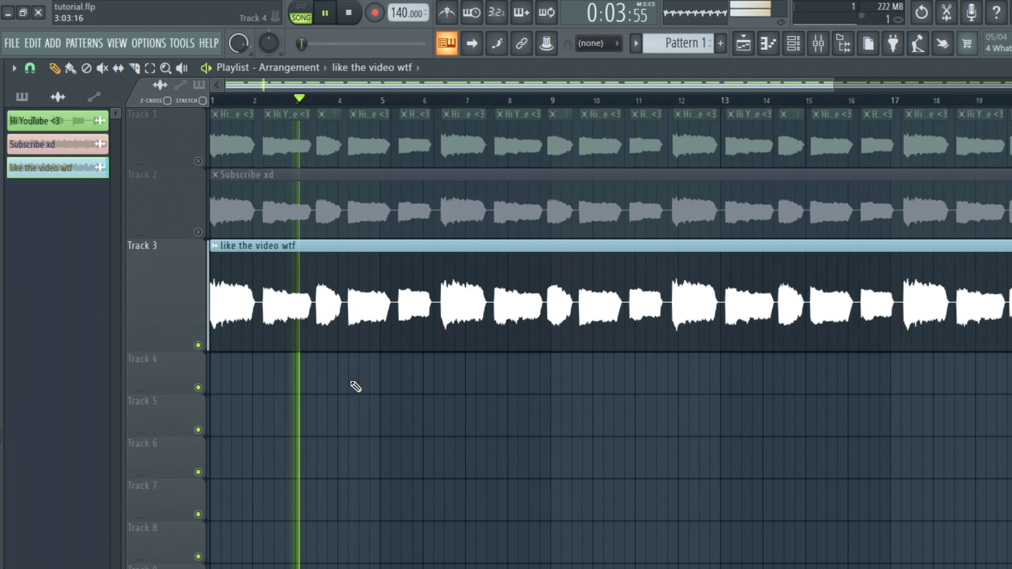
pyautogui.scroll(-3, 376, 388)
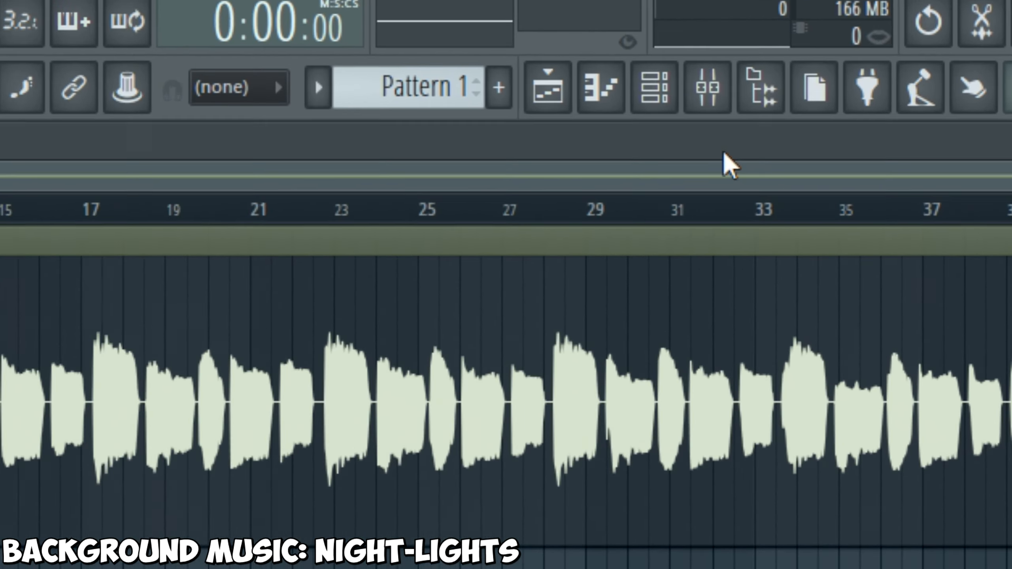
# Add a Slicex instrument to the channel rack and load the like the video wtf sample into it.
pyautogui.click(759, 56)
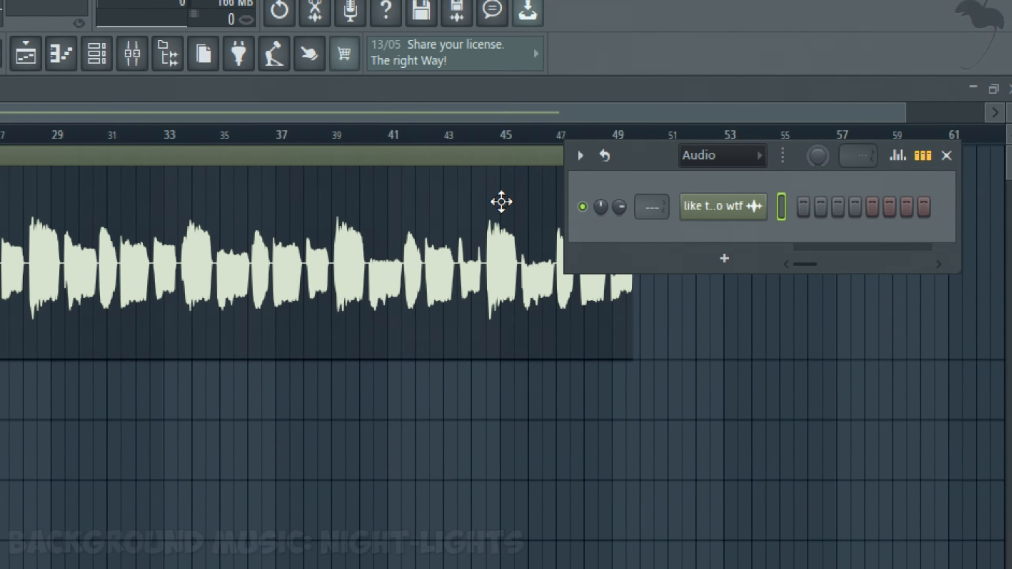
pyautogui.click(724, 258)
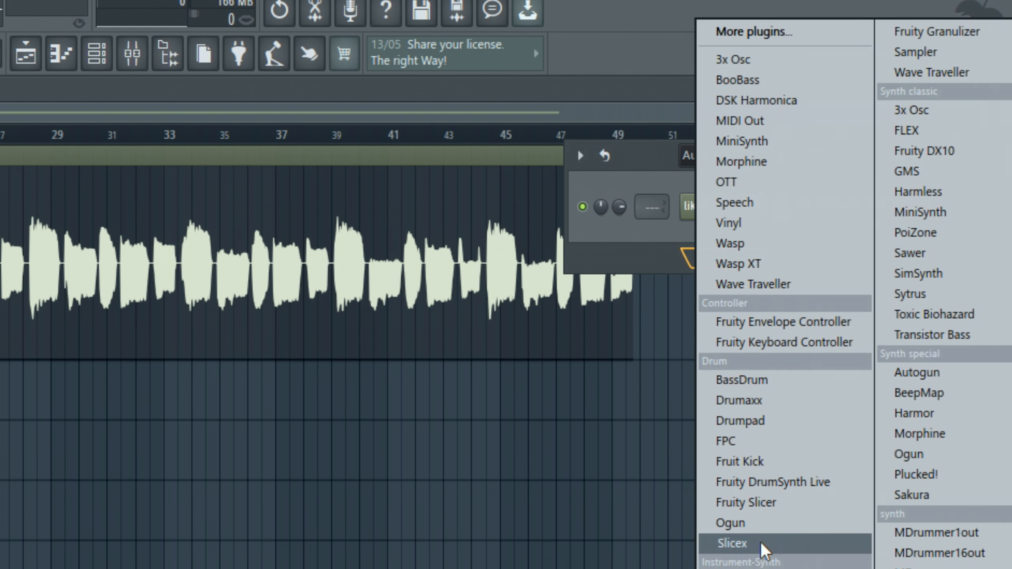
pyautogui.click(732, 543)
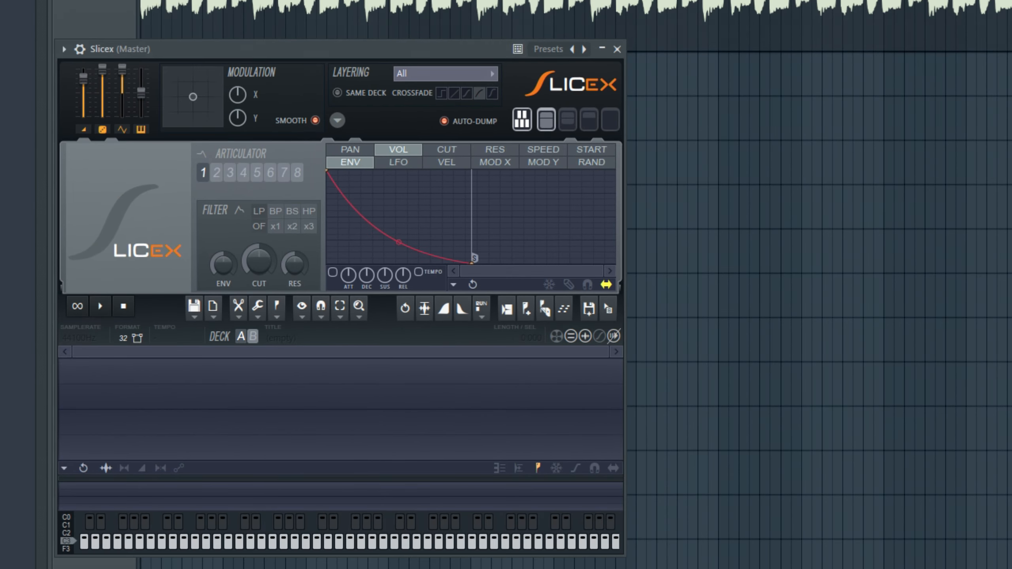
pyautogui.moveTo(8, 494); pyautogui.dragTo(150, 494)
pyautogui.moveTo(96, 416); pyautogui.dragTo(93, 422)
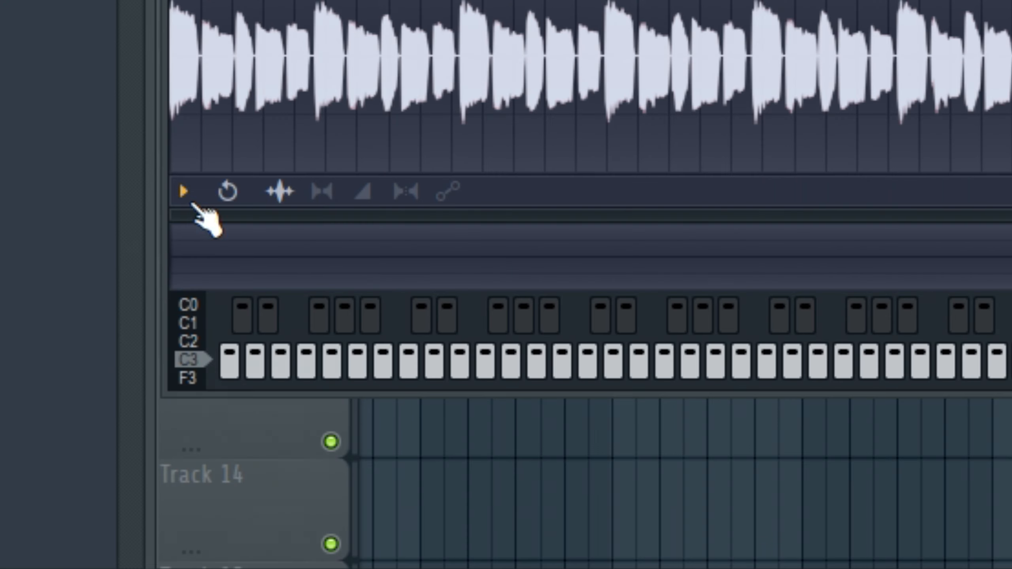
# Slice the like the video wtf sample in Slicex using Dull auto-slicing.
pyautogui.click(80, 231)
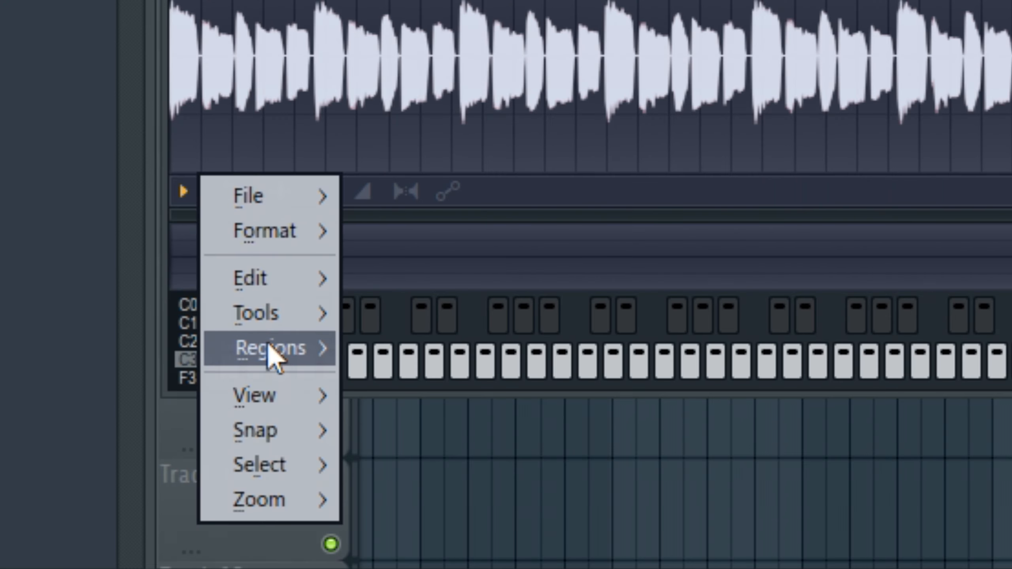
pyautogui.moveTo(267, 343)
pyautogui.moveTo(547, 362)
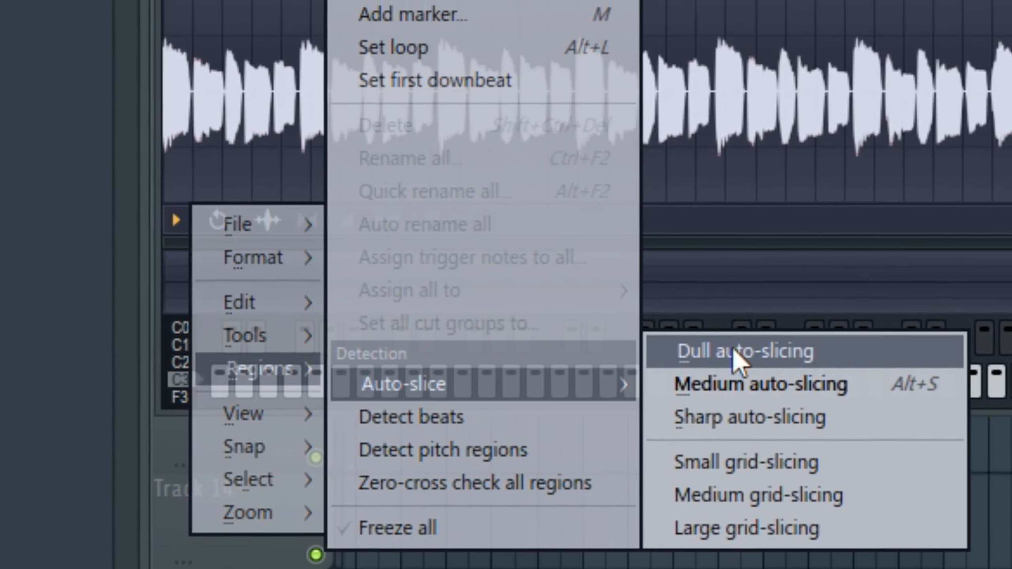
pyautogui.click(765, 337)
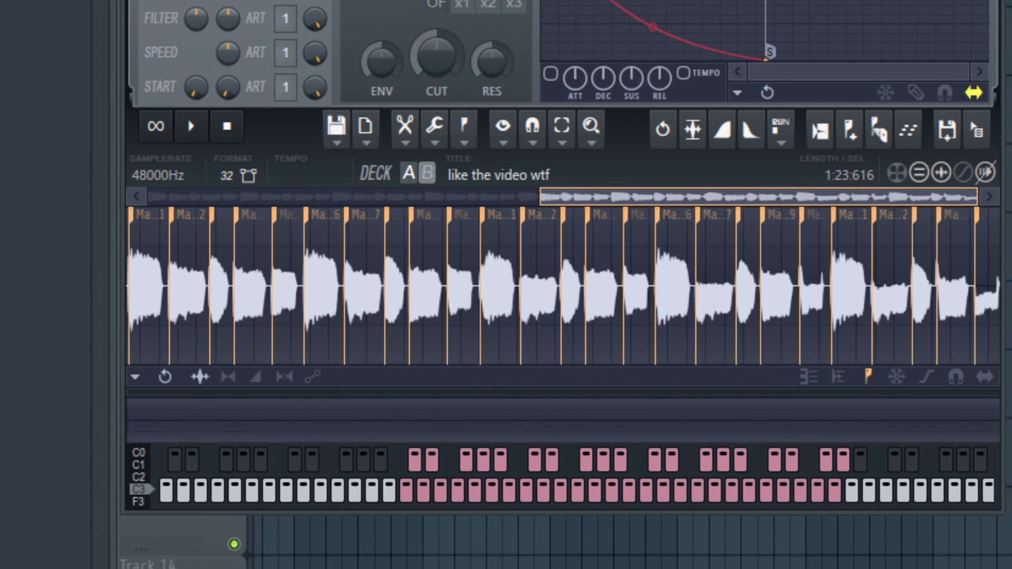
# Delete the surplus slice Marker #13 that cuts through the middle of a sung note.
pyautogui.moveTo(758, 197); pyautogui.dragTo(267, 197)
pyautogui.scroll(-5, 478, 349)
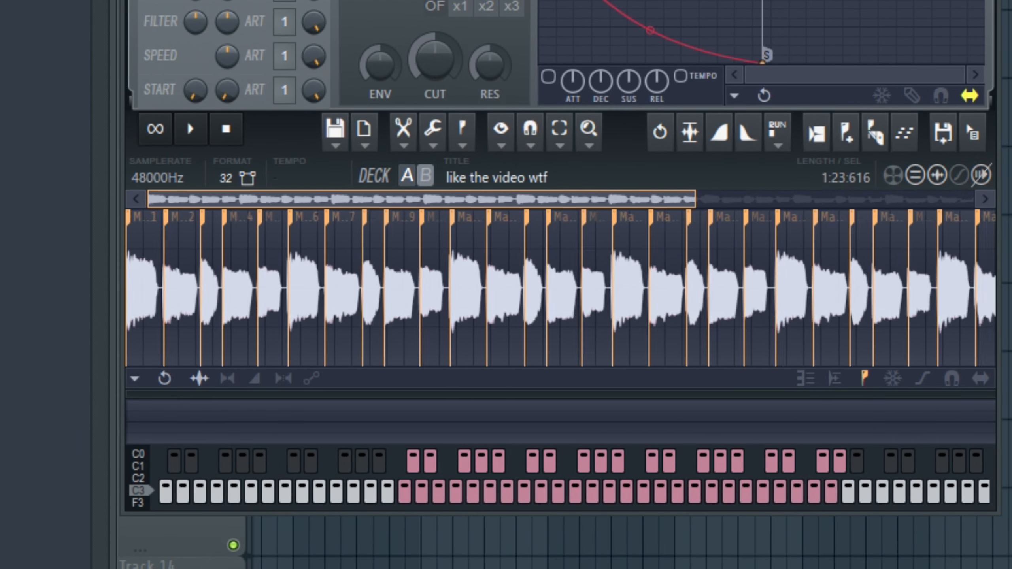
pyautogui.scroll(5, 345, 293)
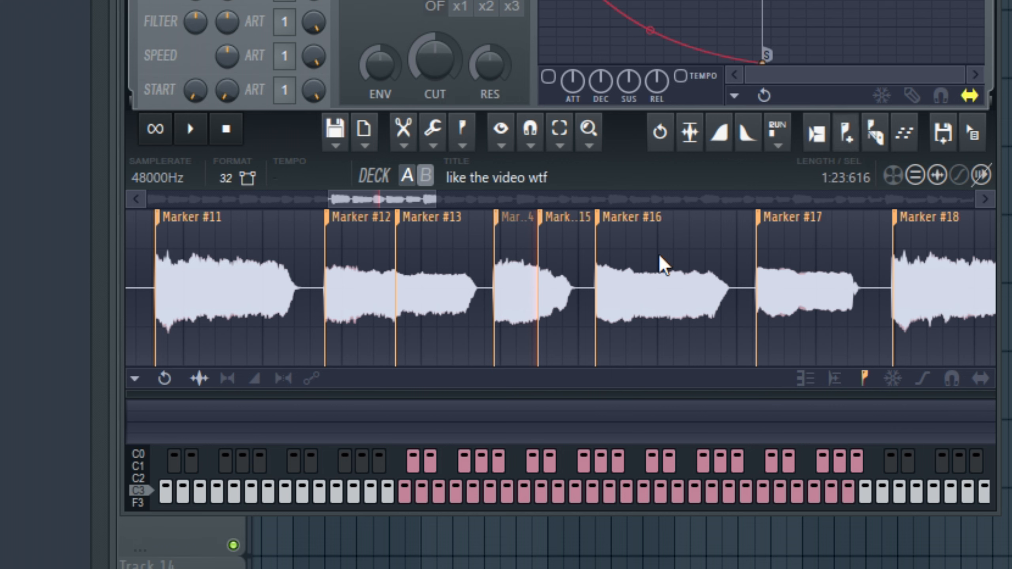
pyautogui.scroll(-2, 394, 266)
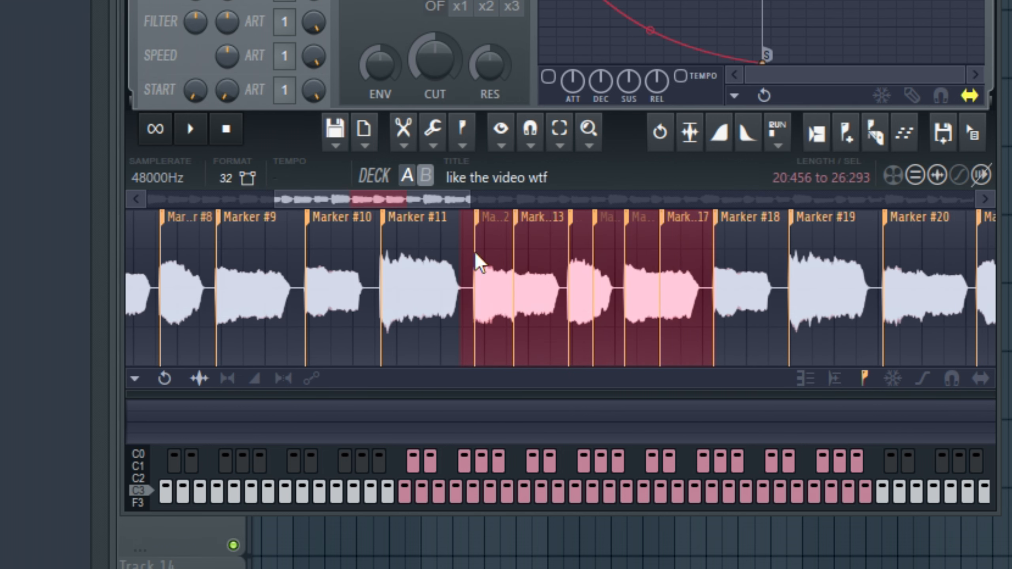
pyautogui.click(529, 269)
pyautogui.scroll(4, 530, 270)
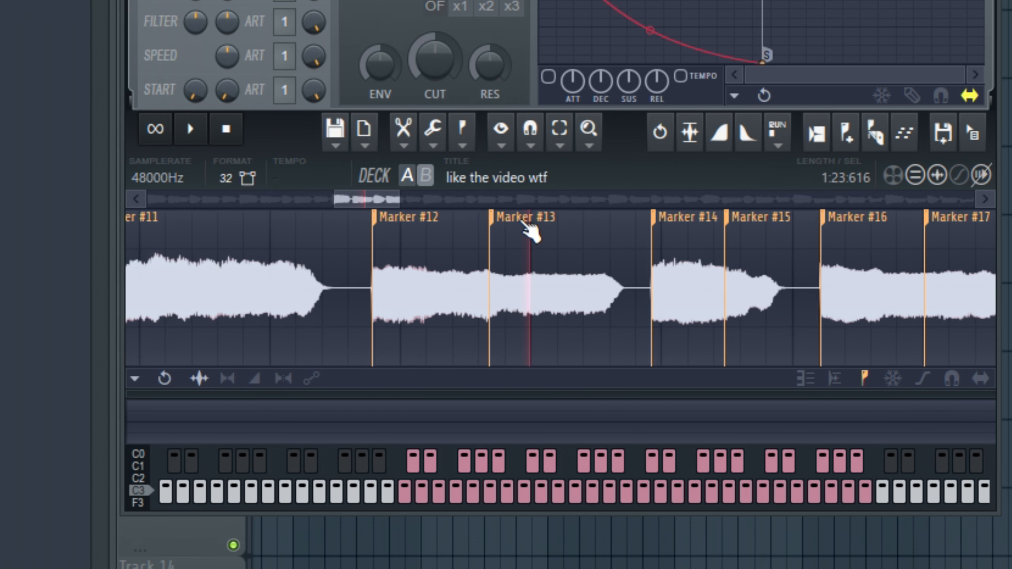
pyautogui.rightClick(522, 220)
pyautogui.click(558, 251)
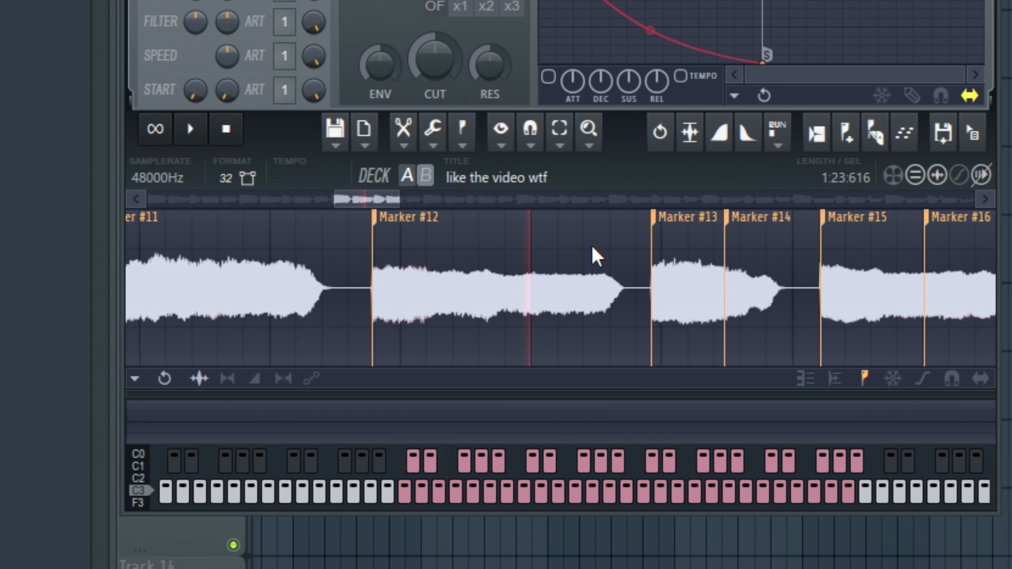
# Delete the surplus Marker #14 and Marker #15 that split single notes, and audition the slices on the Slicex keyboard.
pyautogui.rightClick(766, 220)
pyautogui.click(795, 249)
pyautogui.hscroll(5, 713, 248)
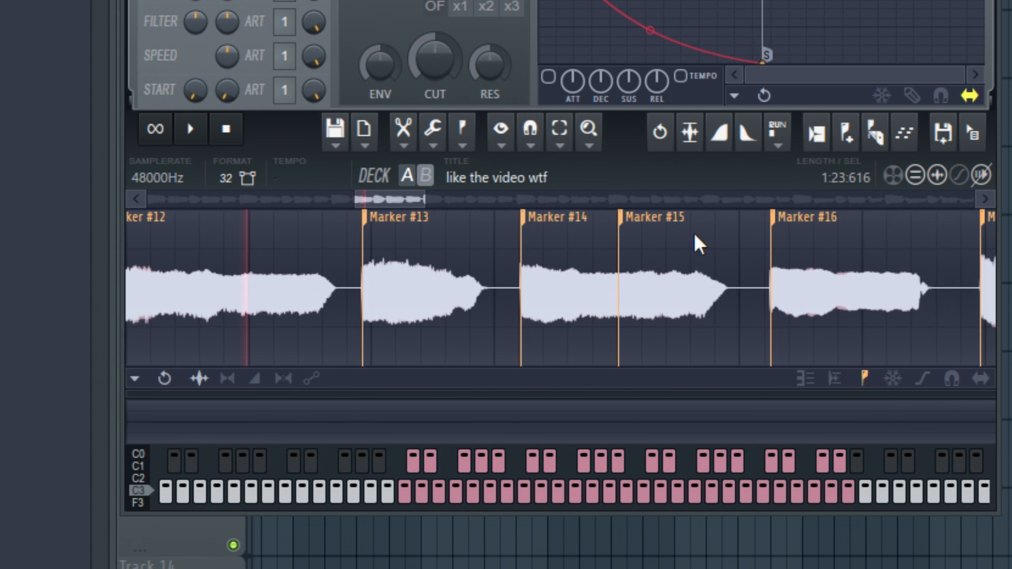
pyautogui.rightClick(658, 222)
pyautogui.click(690, 252)
pyautogui.hscroll(-3, 621, 280)
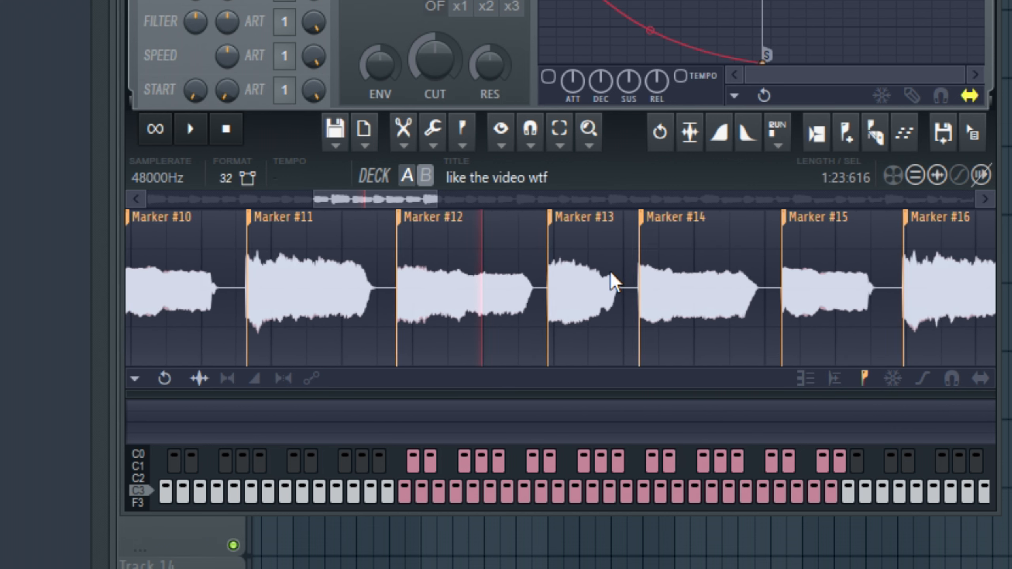
pyautogui.click(500, 490)
pyautogui.moveTo(498, 486); pyautogui.dragTo(562, 487)
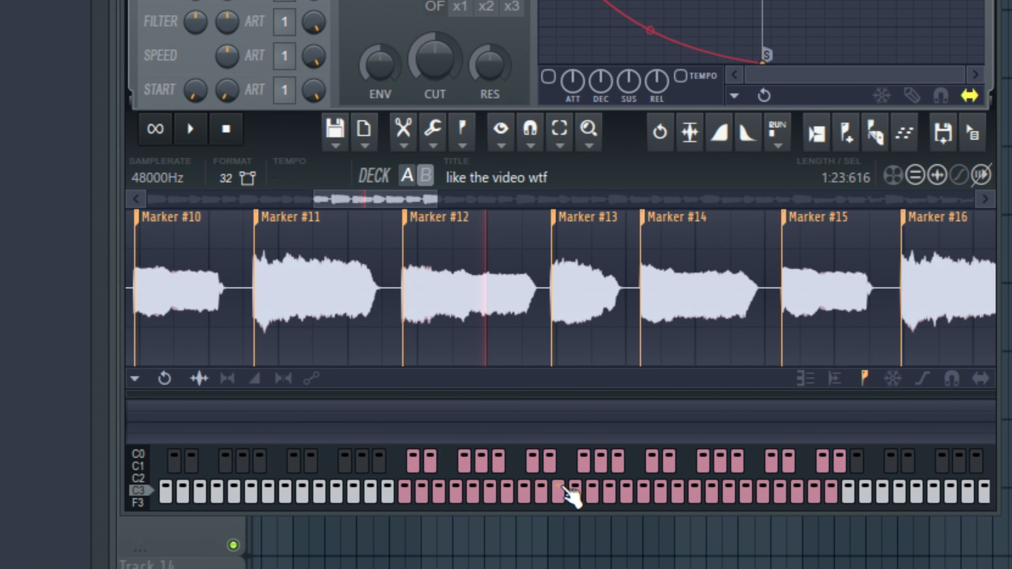
# Show the channel rack of Pattern 1 containing the lmao xd channel.
pyautogui.scroll(-5, 731, 305)
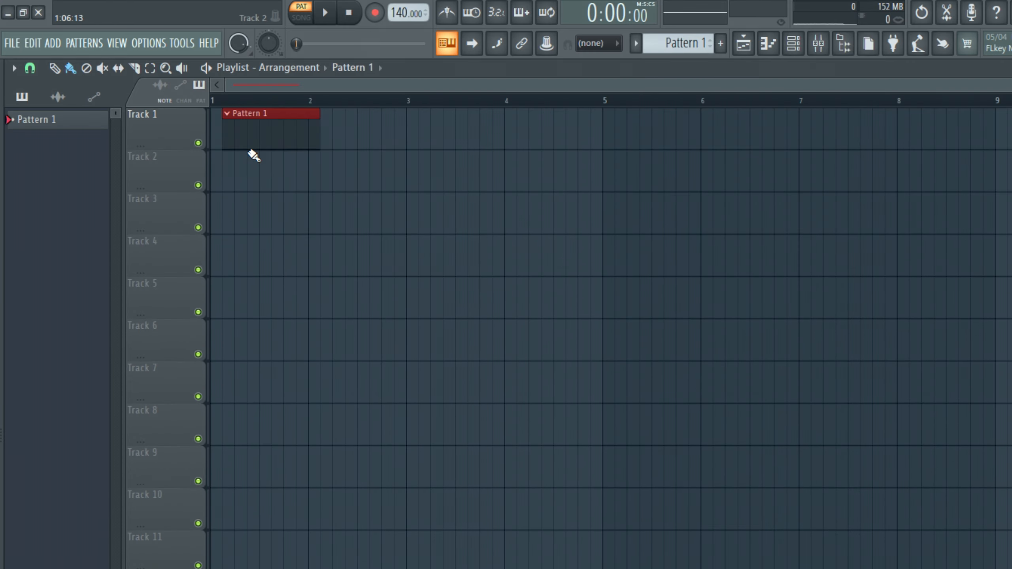
pyautogui.scroll(5, 171, 170)
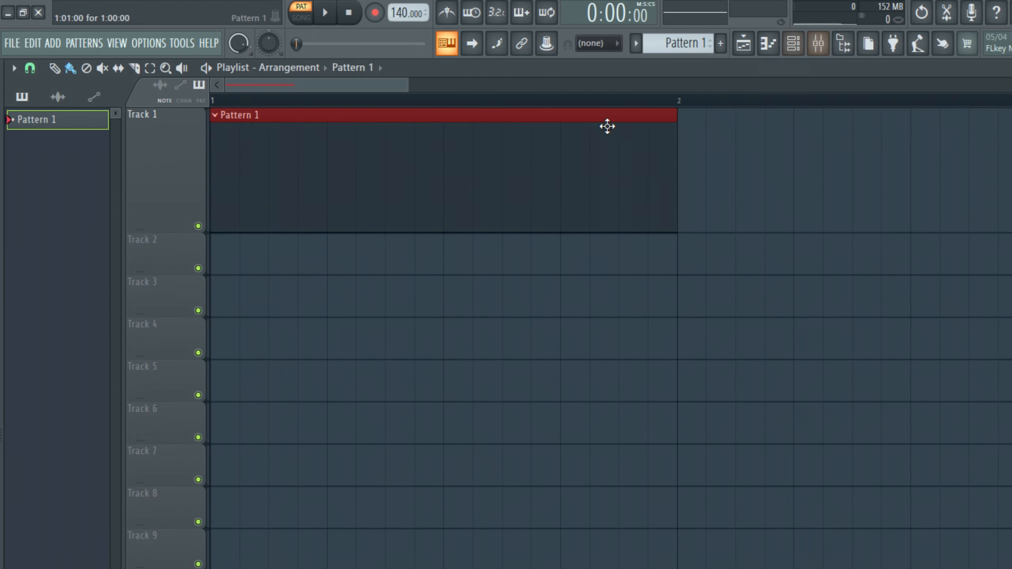
pyautogui.click(794, 43)
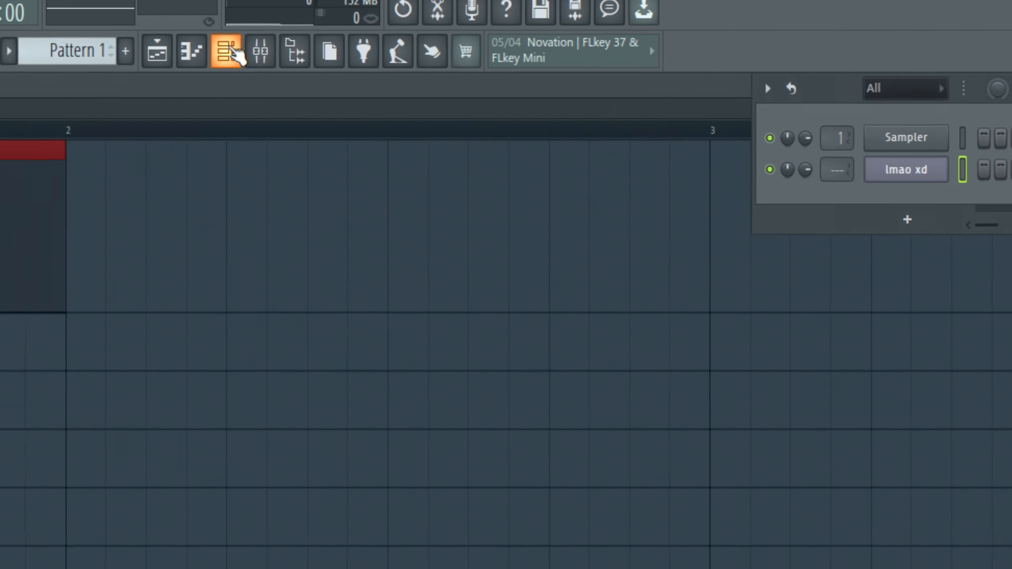